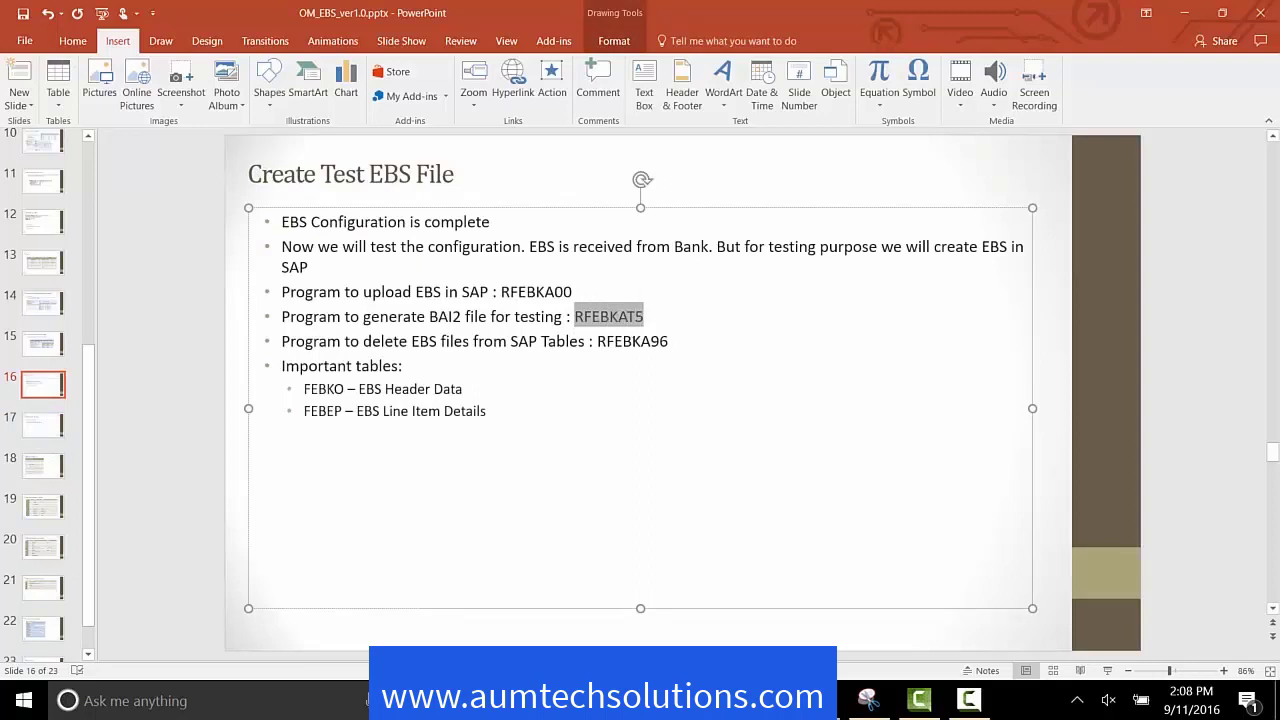
# Switch to the SAP ABAP Editor window and execute program RFEBKAT5
pyautogui.moveTo(868, 700)
pyautogui.click(903, 632)
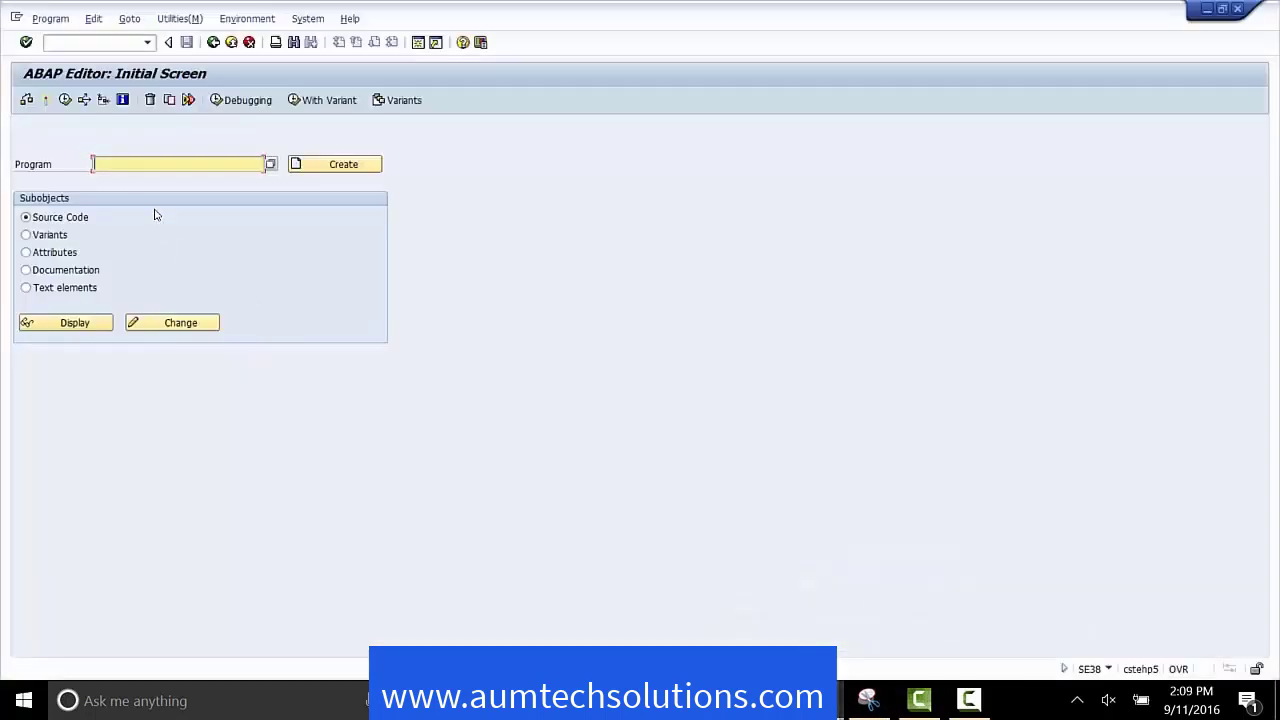
pyautogui.write('RFEBKAT5')
pyautogui.click(149, 217)
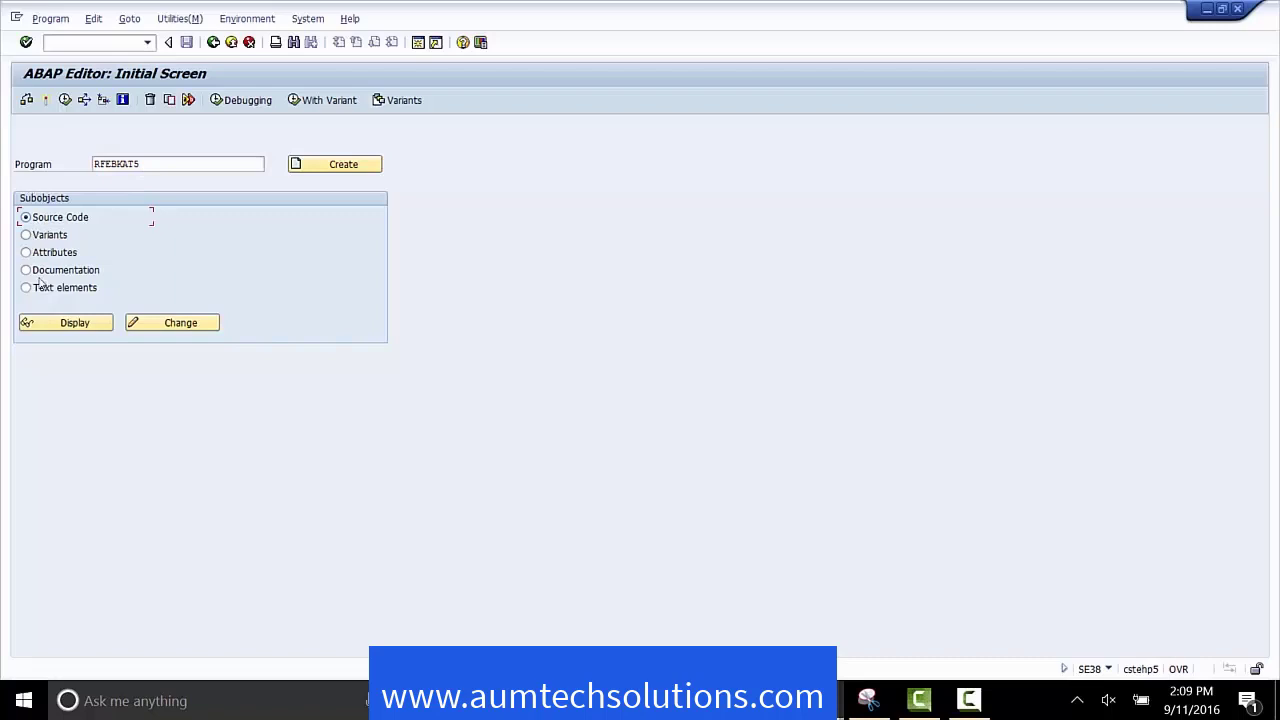
pyautogui.click(60, 95)
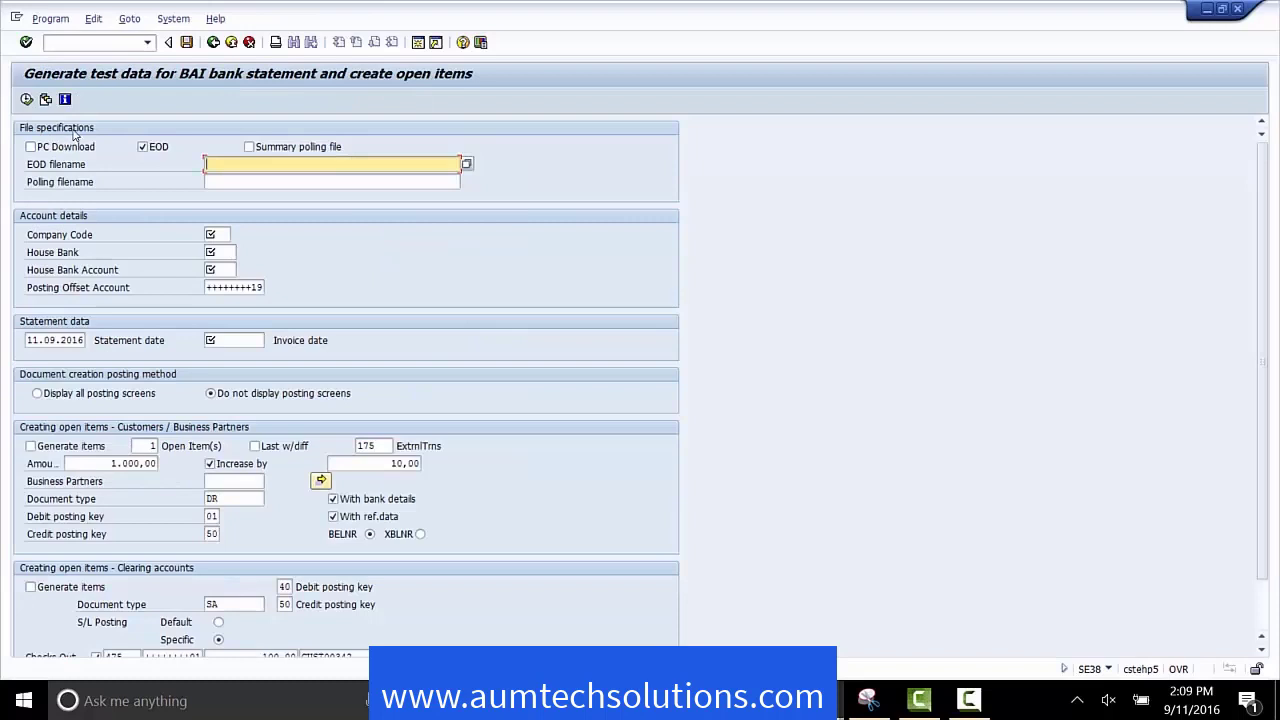
# Load the saved variant to fill in the file, account and statement data for generating the BAI test statement
pyautogui.click(42, 93)
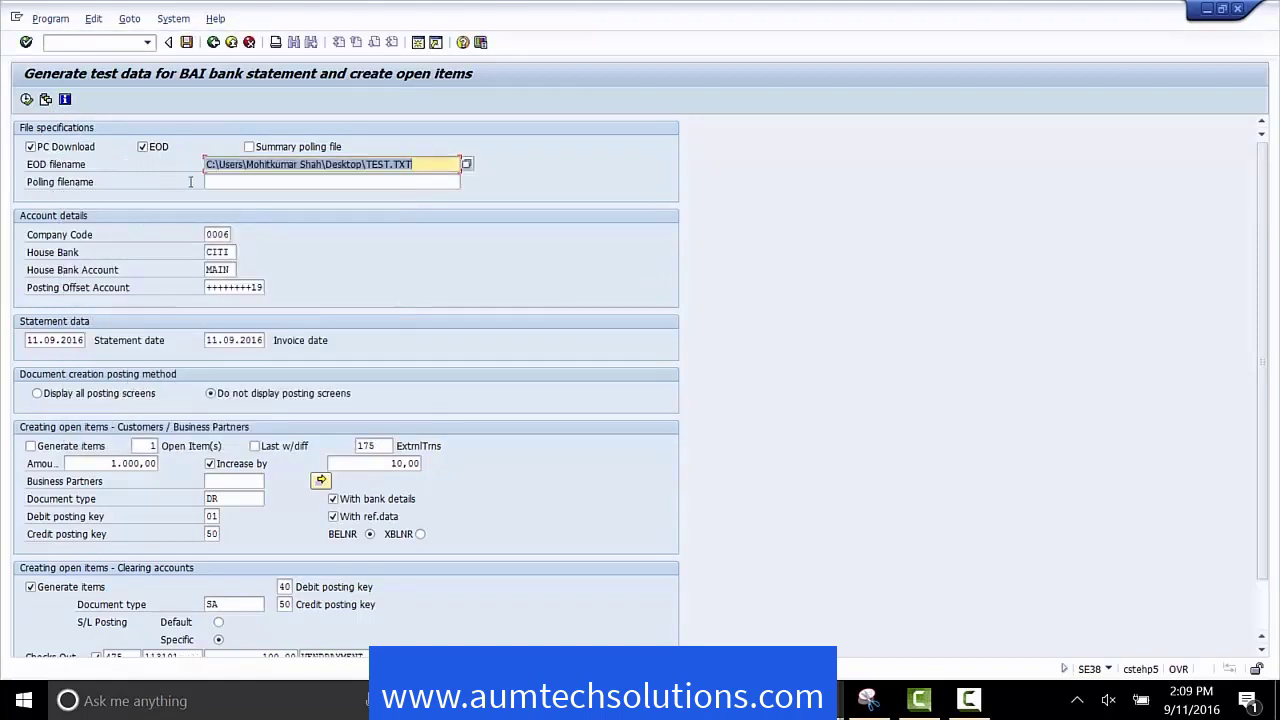
pyautogui.click(407, 169)
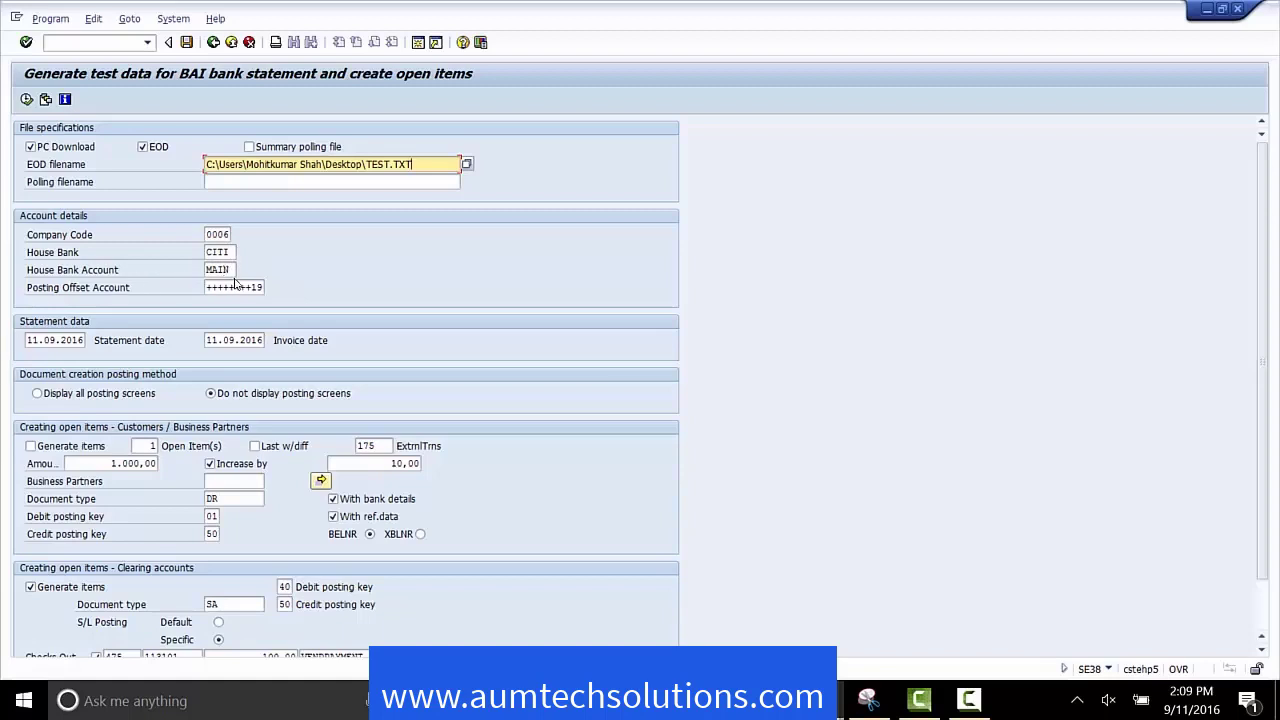
pyautogui.click(222, 270)
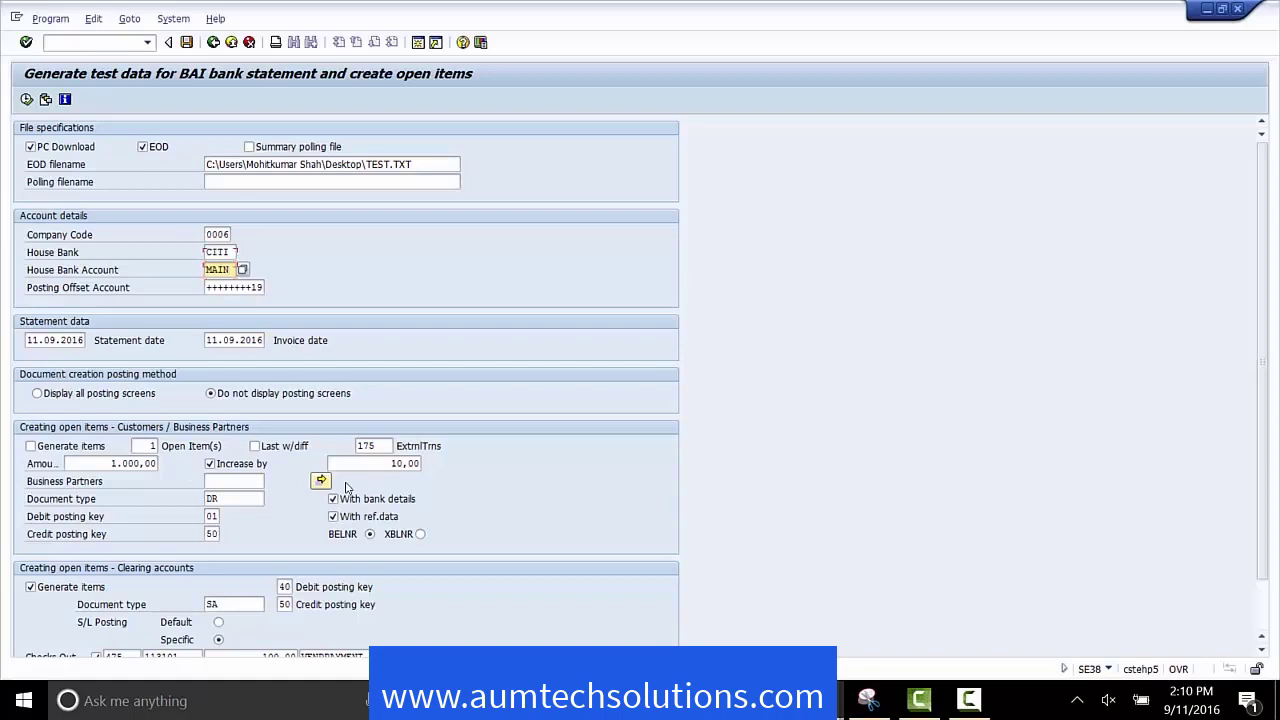
# Choose to display all posting screens and exclude the Funds Out and Funds In items from the clearing account open items
pyautogui.scroll(-2, 347, 487)
pyautogui.click(37, 336)
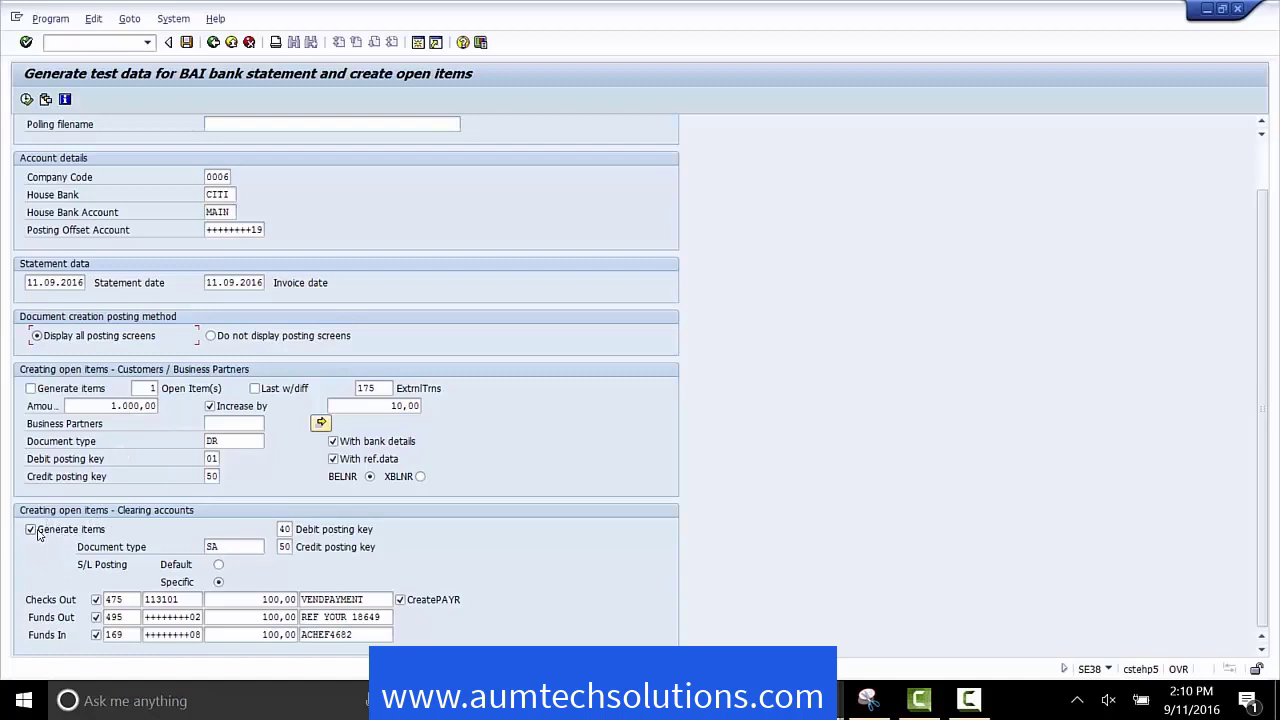
pyautogui.click(96, 617)
pyautogui.click(96, 635)
# Set the Checks Out amount for clearing account 113101 to 1000
pyautogui.doubleClick(140, 600)
pyautogui.click(152, 599)
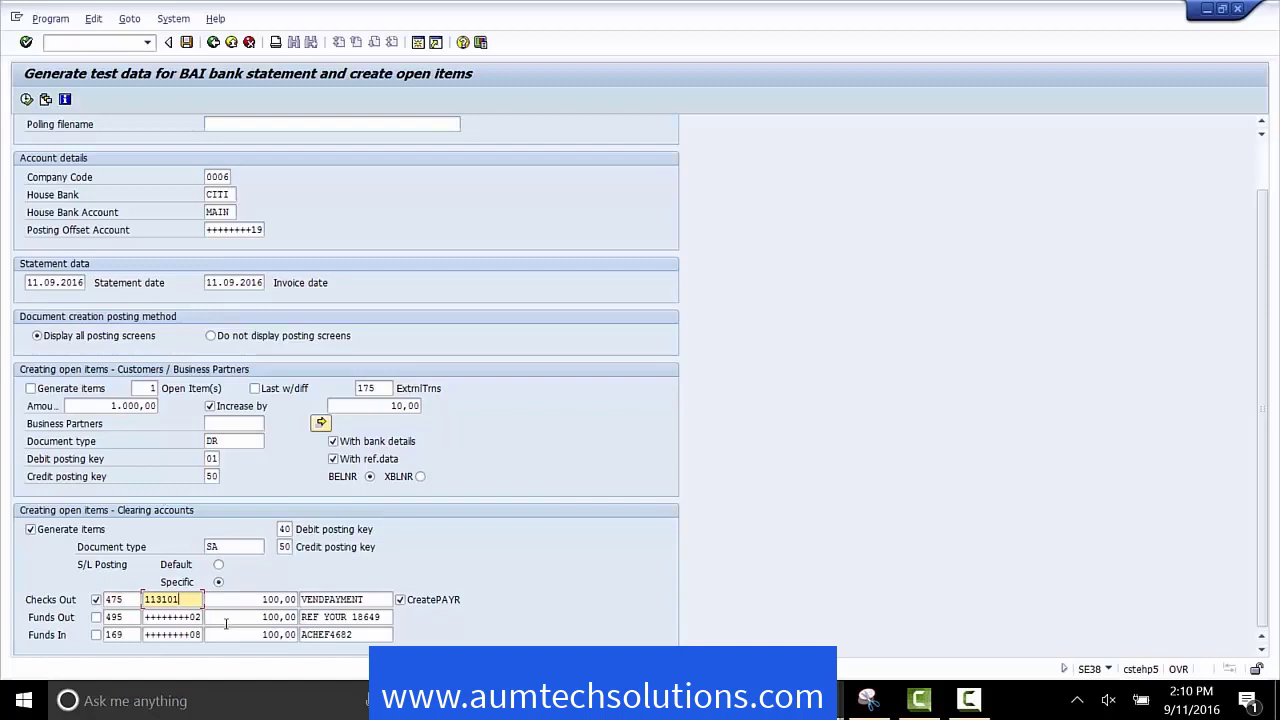
pyautogui.click(263, 599)
pyautogui.moveTo(263, 599); pyautogui.dragTo(297, 599)
pyautogui.write('1000')
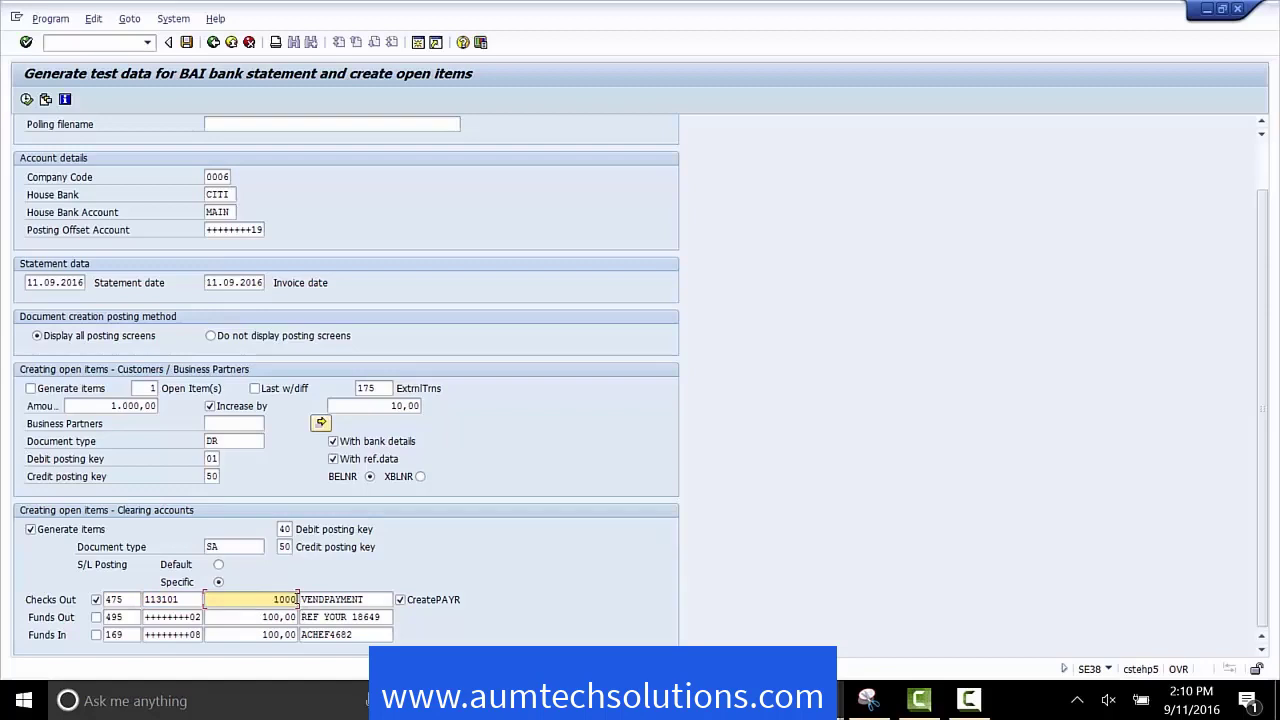
pyautogui.press('Return')
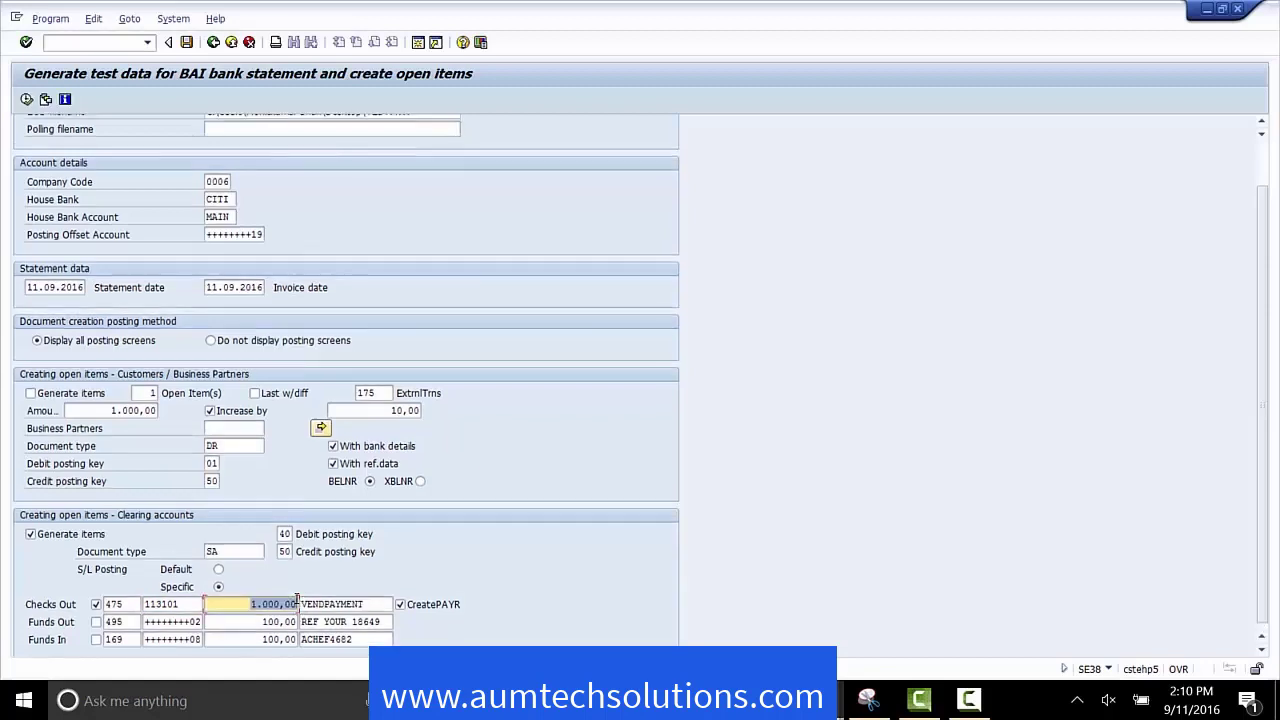
pyautogui.click(374, 608)
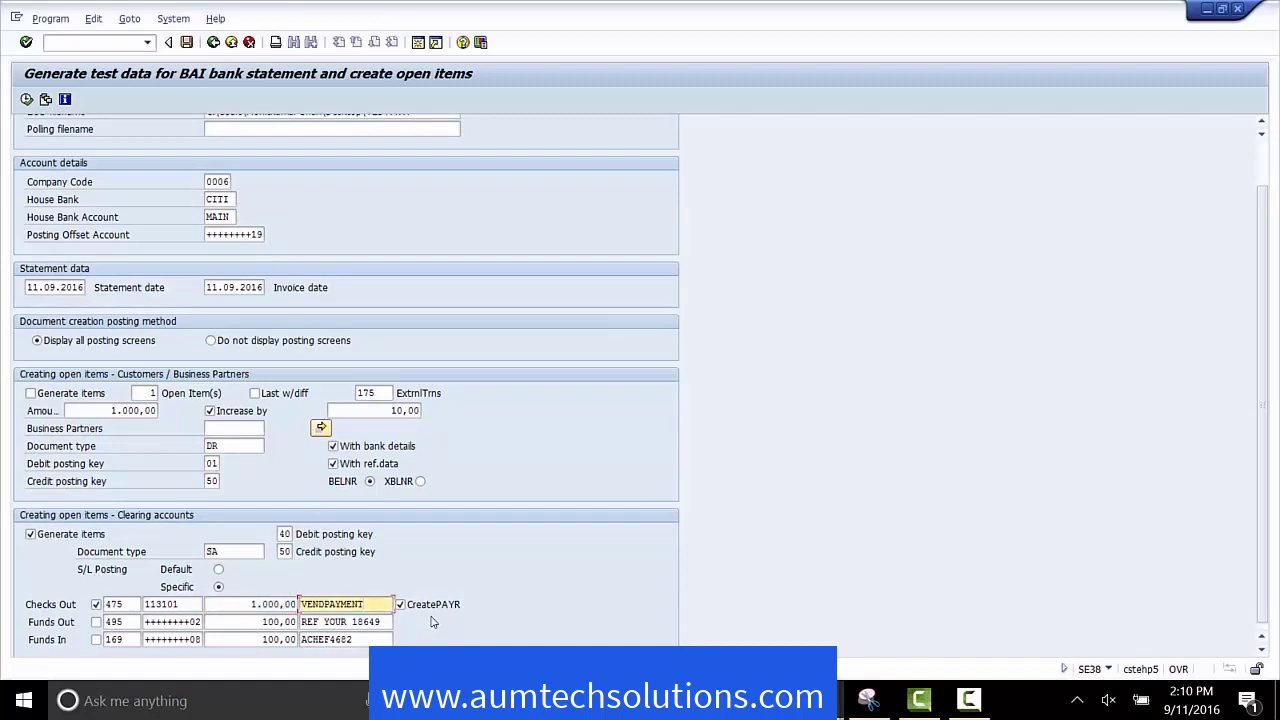
# Generate the test data, confirming each posting screen, and allow SAP to replace TEST.TXT with the decision remembered
pyautogui.scroll(1, 506, 469)
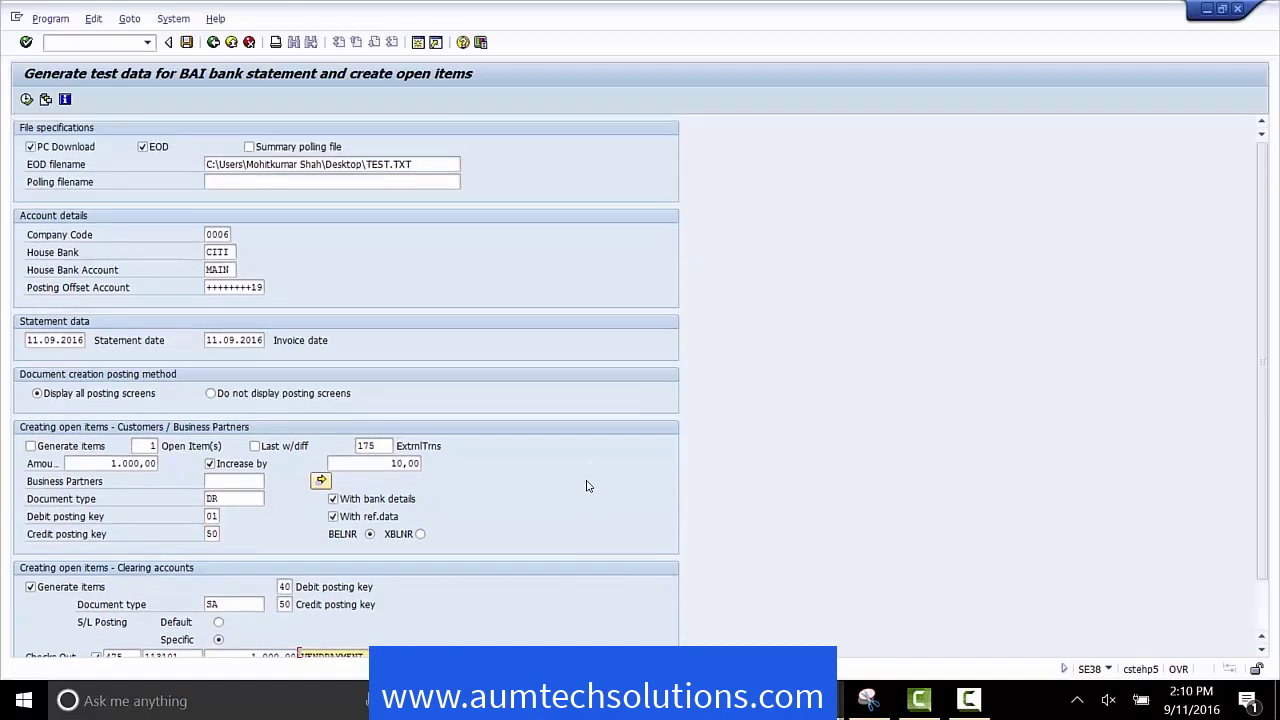
pyautogui.click(26, 100)
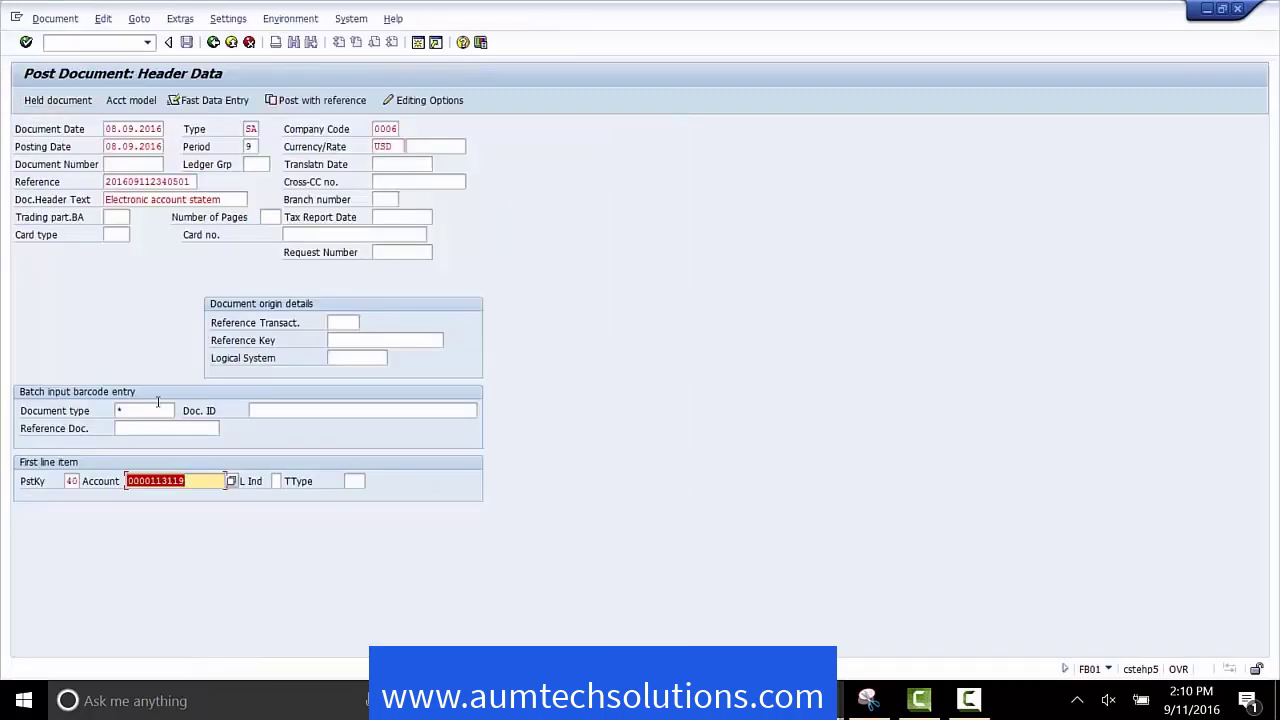
pyautogui.press('Return')
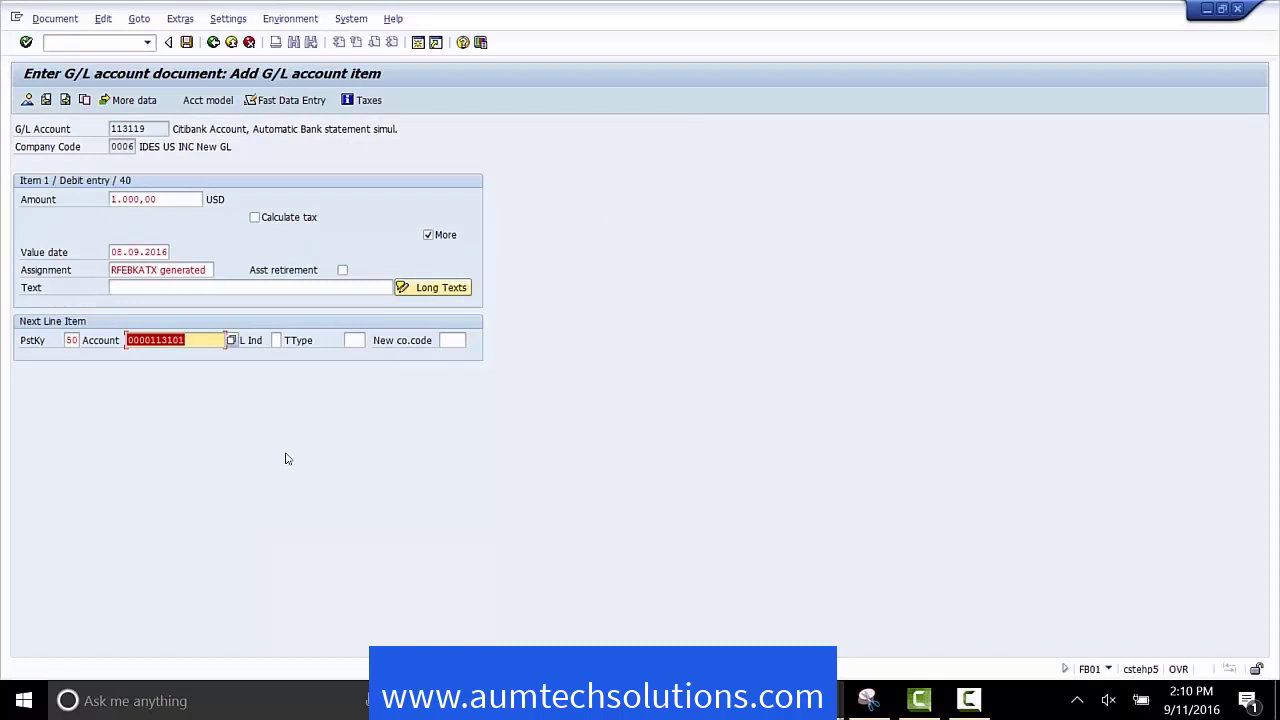
pyautogui.press('Return')
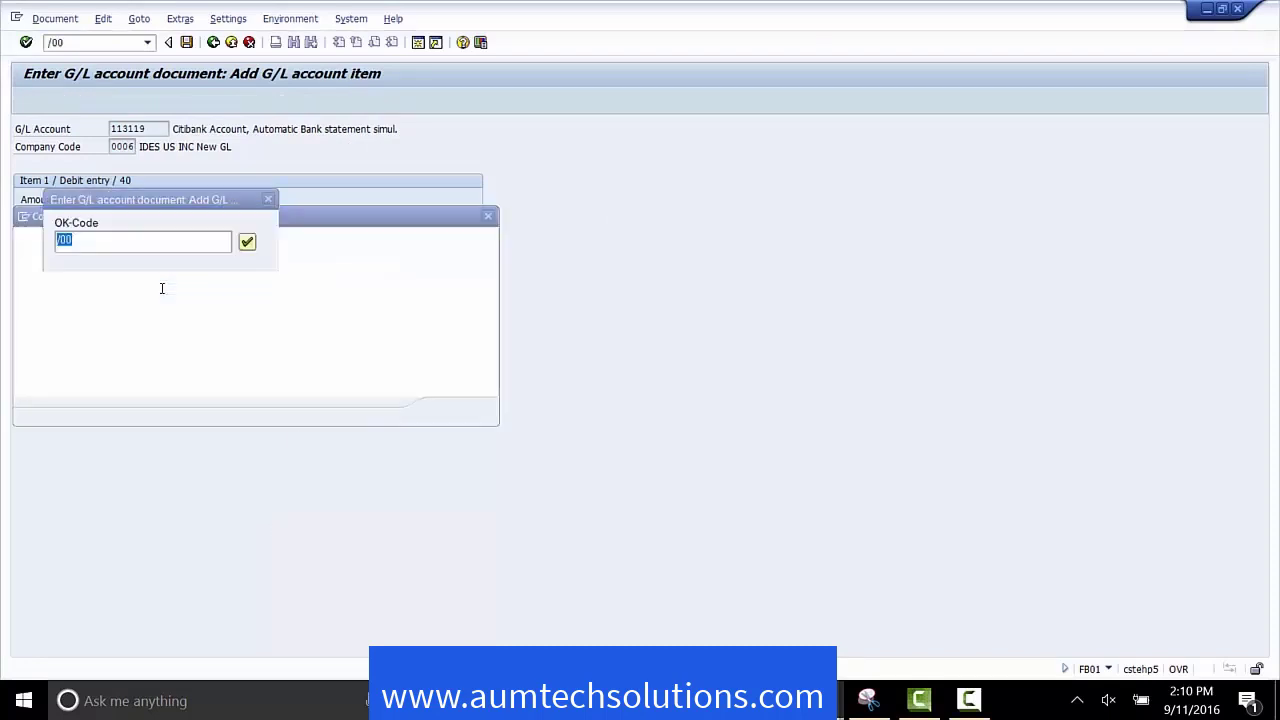
pyautogui.press('Return')
pyautogui.press('Return')
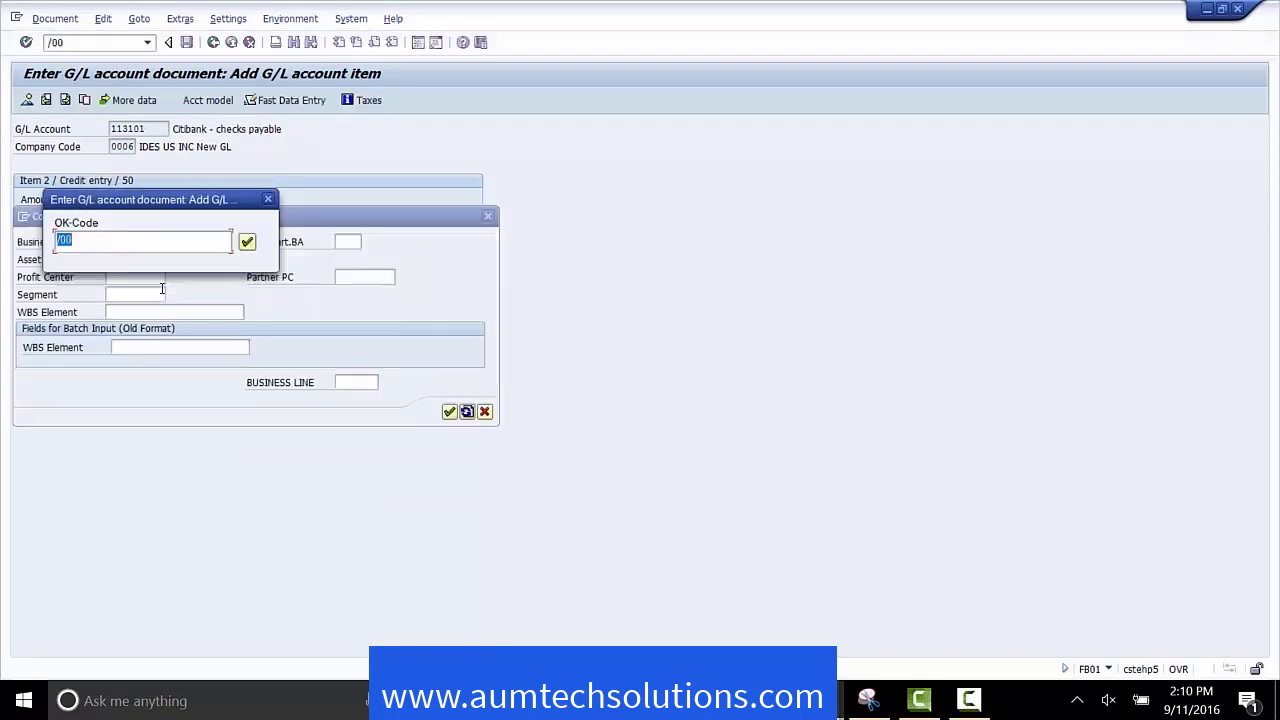
pyautogui.press('Return')
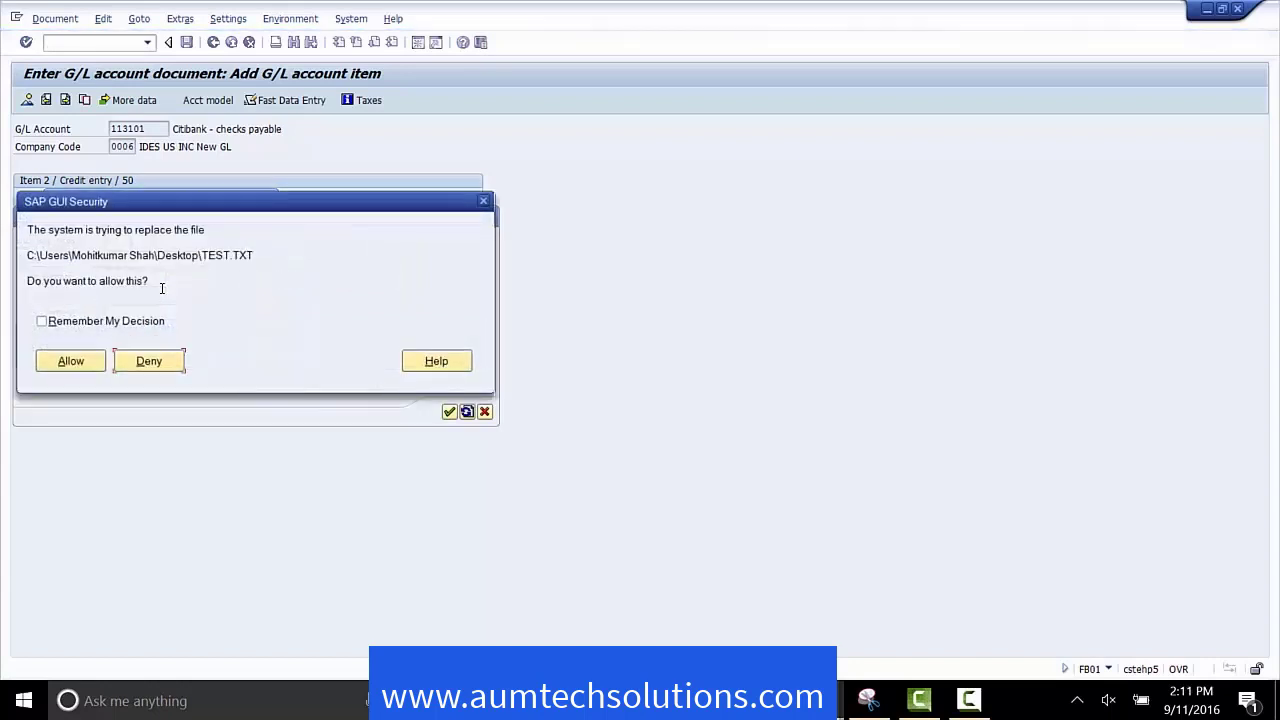
pyautogui.click(41, 321)
pyautogui.press('Return')
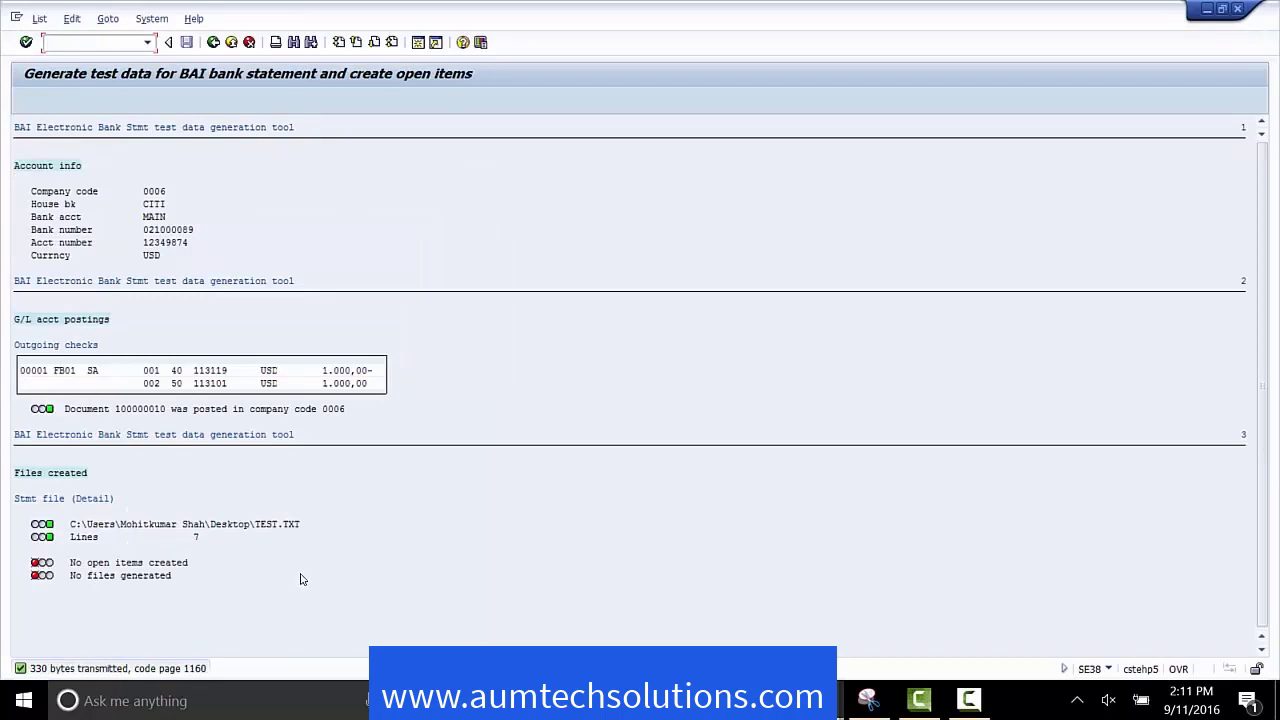
# Show the desktop and open the generated TEST.TXT file in Notepad
pyautogui.rightClick(1006, 710)
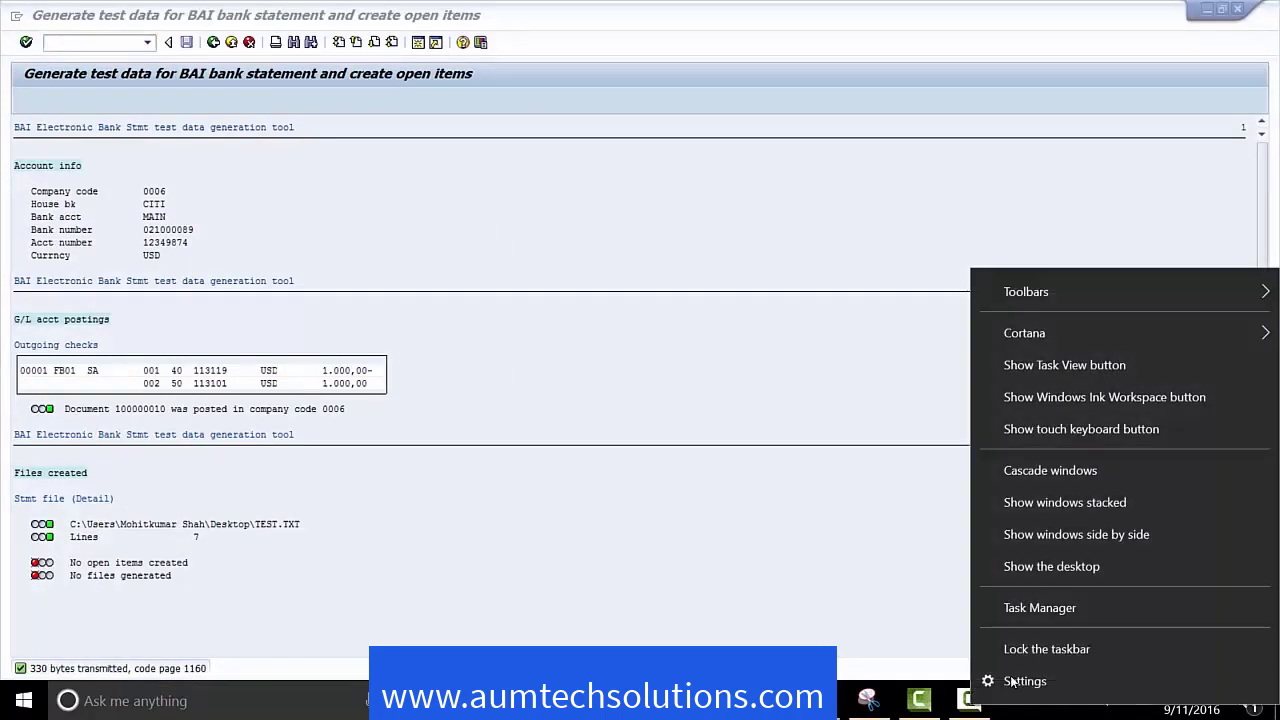
pyautogui.click(1022, 568)
pyautogui.doubleClick(490, 70)
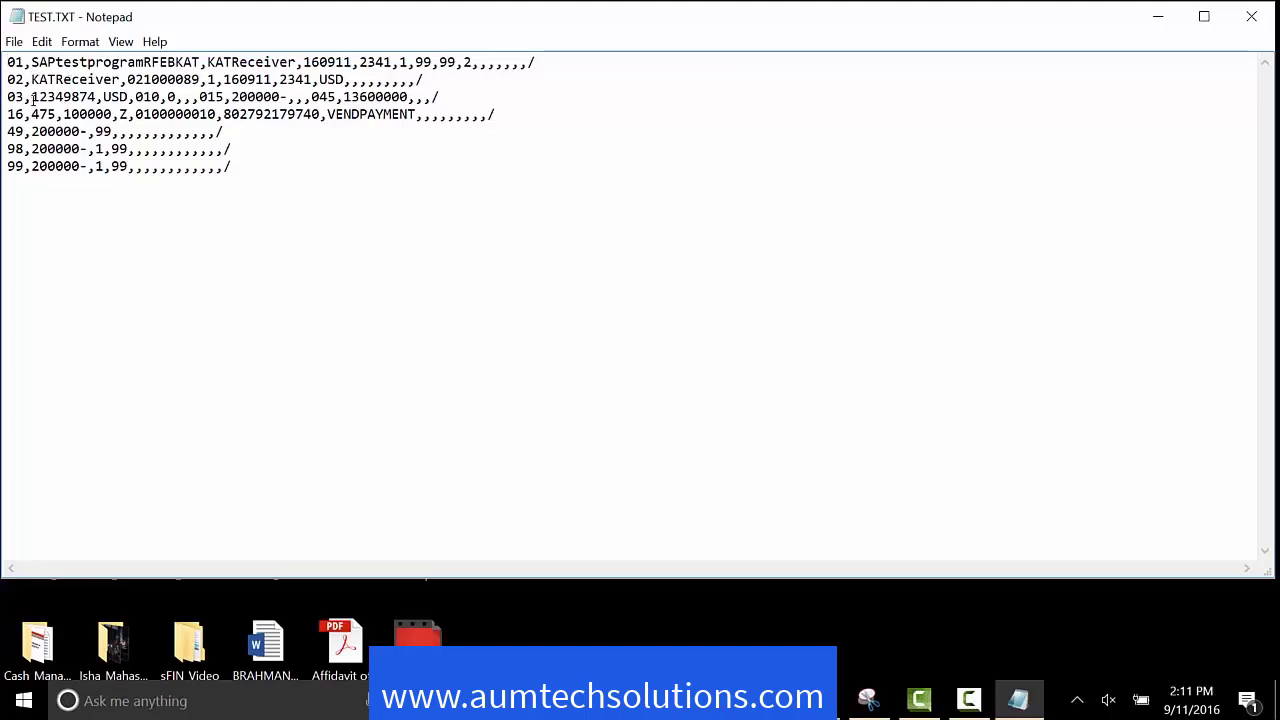
# Examine the bank account, transaction code, amount, document reference and total records in TEST.TXT, then close the file without saving
pyautogui.moveTo(32, 98); pyautogui.dragTo(81, 96)
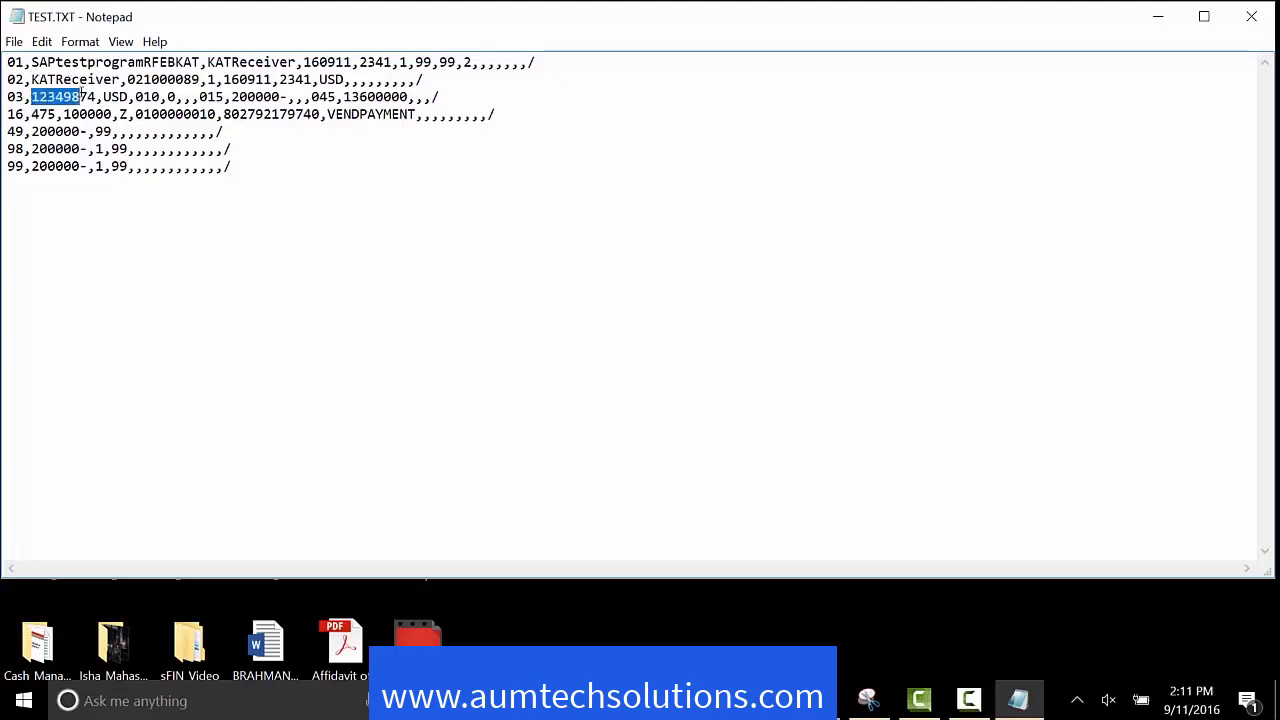
pyautogui.click(32, 114)
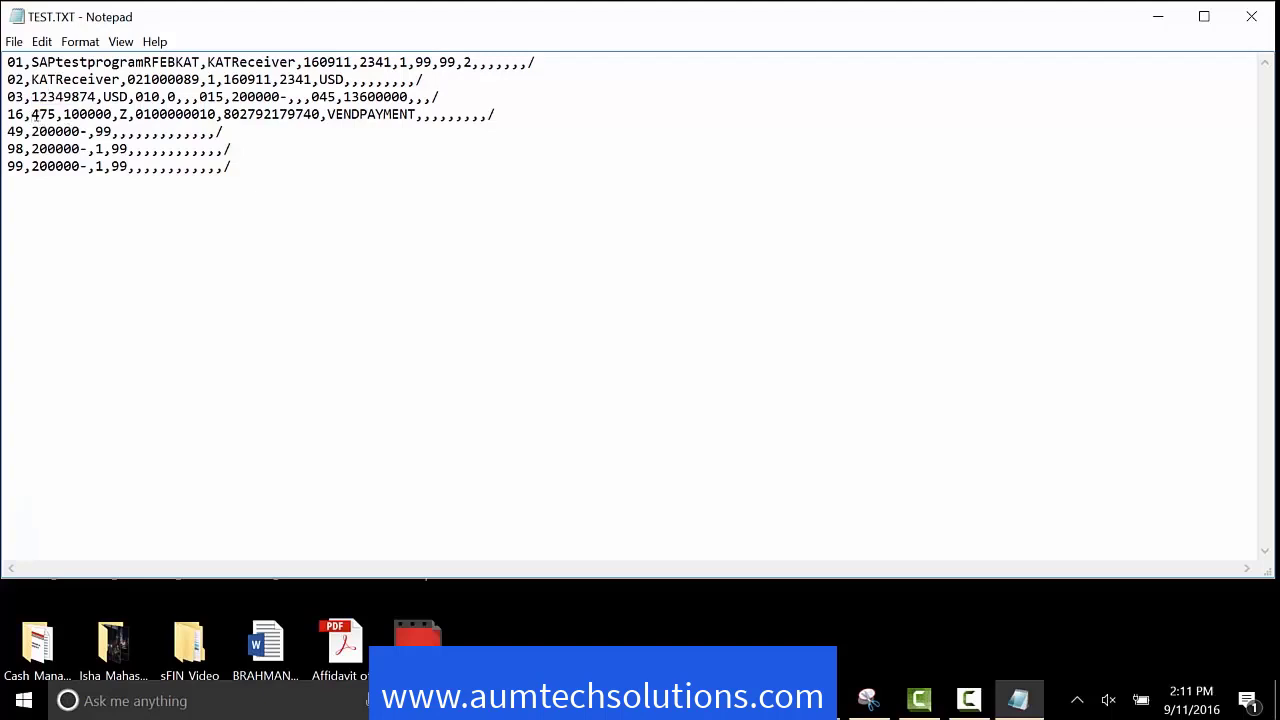
pyautogui.moveTo(32, 114); pyautogui.dragTo(56, 115)
pyautogui.click(98, 115)
pyautogui.moveTo(223, 118); pyautogui.dragTo(312, 118)
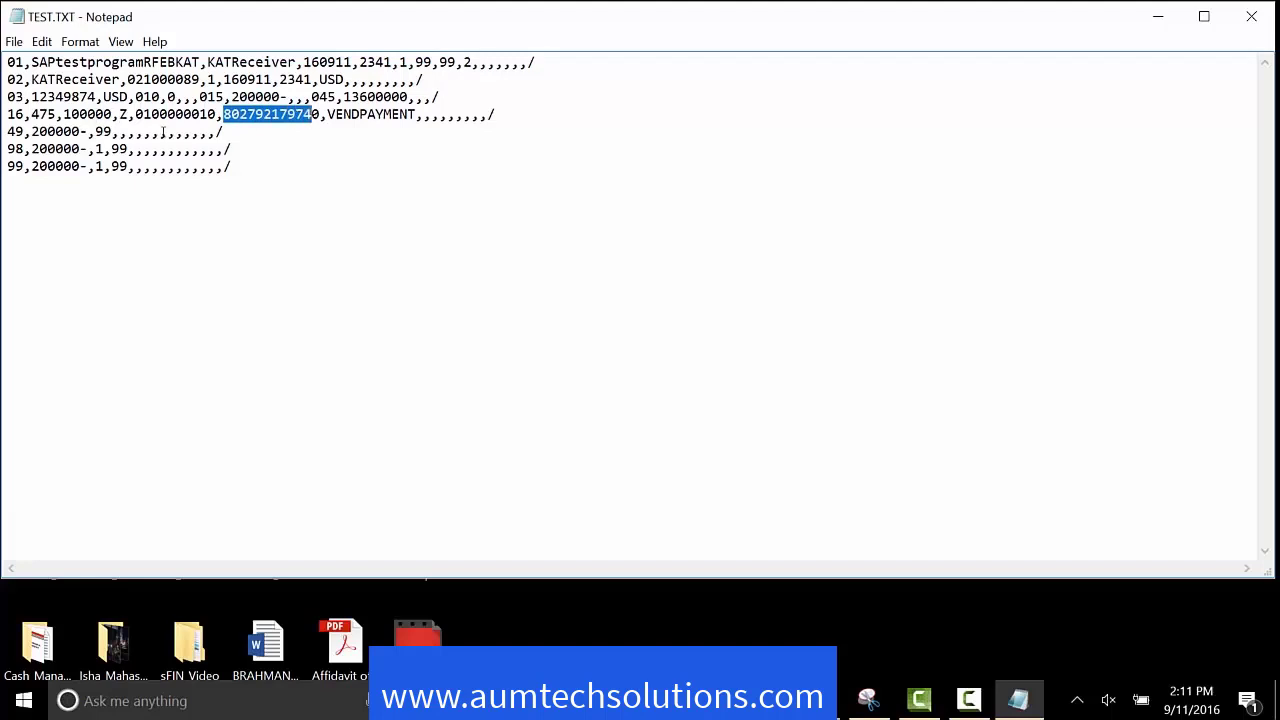
pyautogui.moveTo(145, 118); pyautogui.dragTo(216, 118)
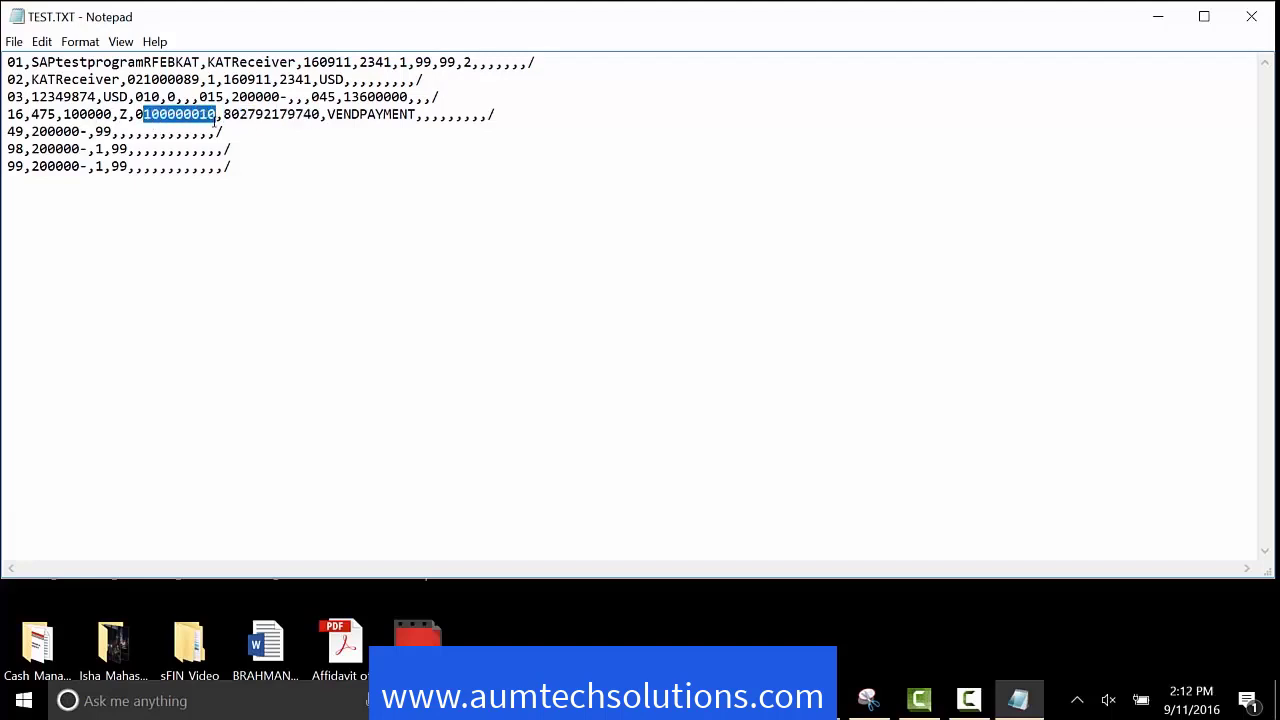
pyautogui.click(355, 176)
pyautogui.press('Return')
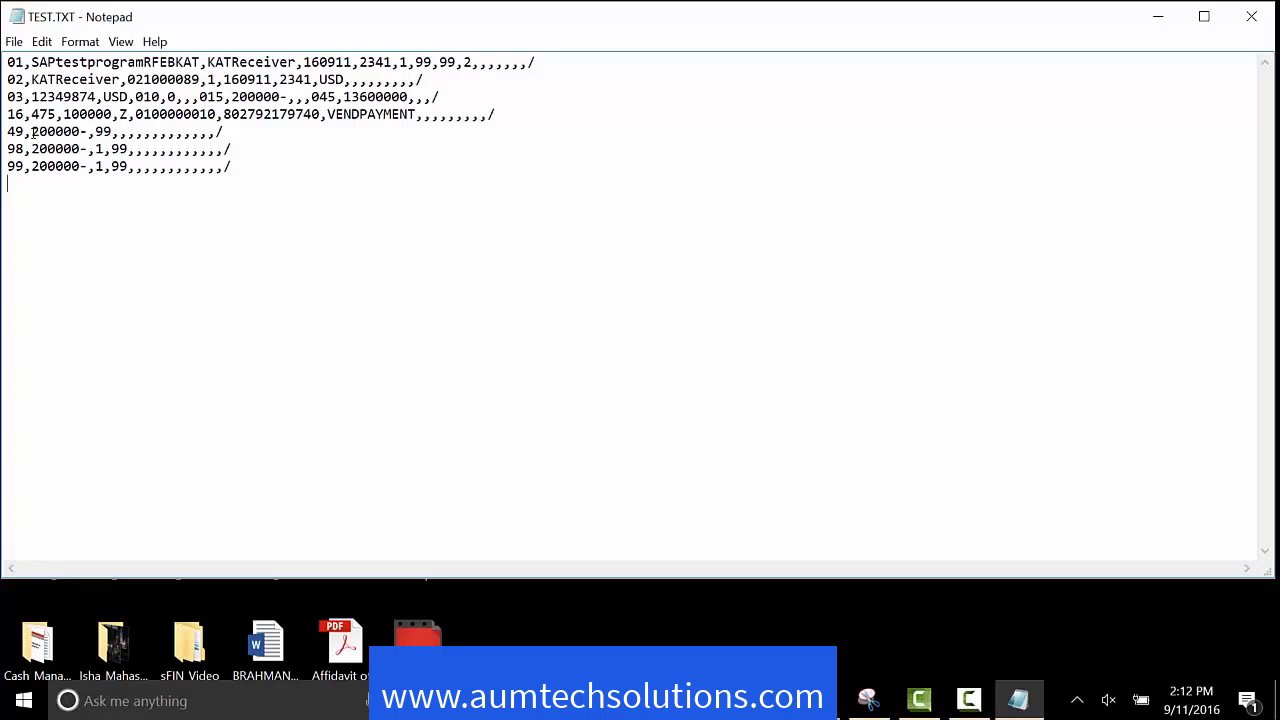
pyautogui.moveTo(31, 148); pyautogui.dragTo(76, 148)
pyautogui.click(31, 169)
pyautogui.click(1251, 16)
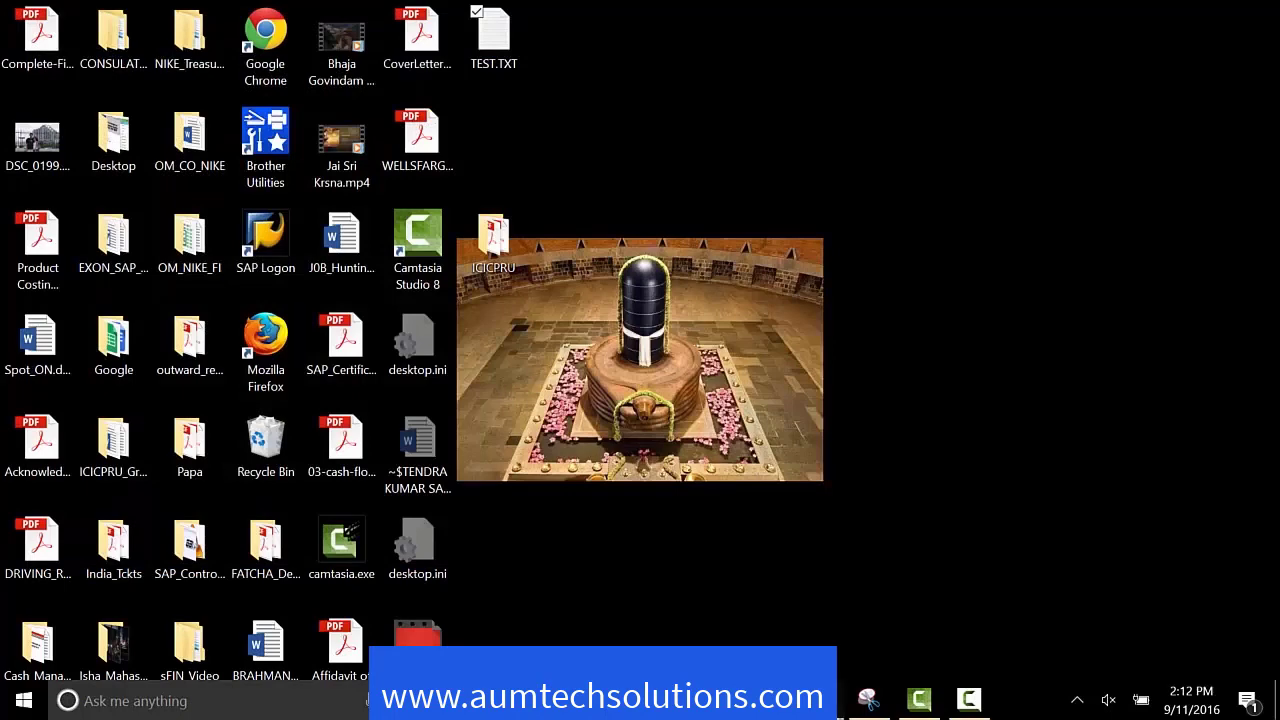
# Switch back to SAP and start transaction FF_5 for importing bank statements
pyautogui.moveTo(868, 700)
pyautogui.click(900, 610)
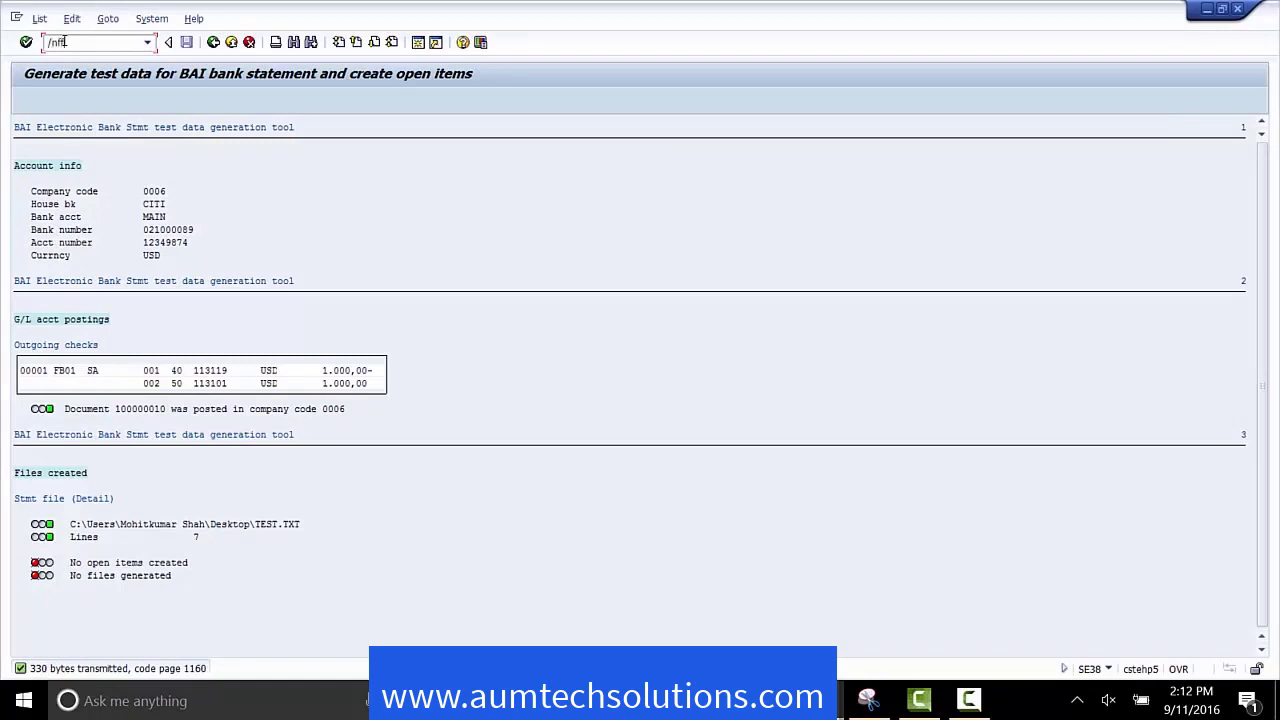
pyautogui.press('Return')
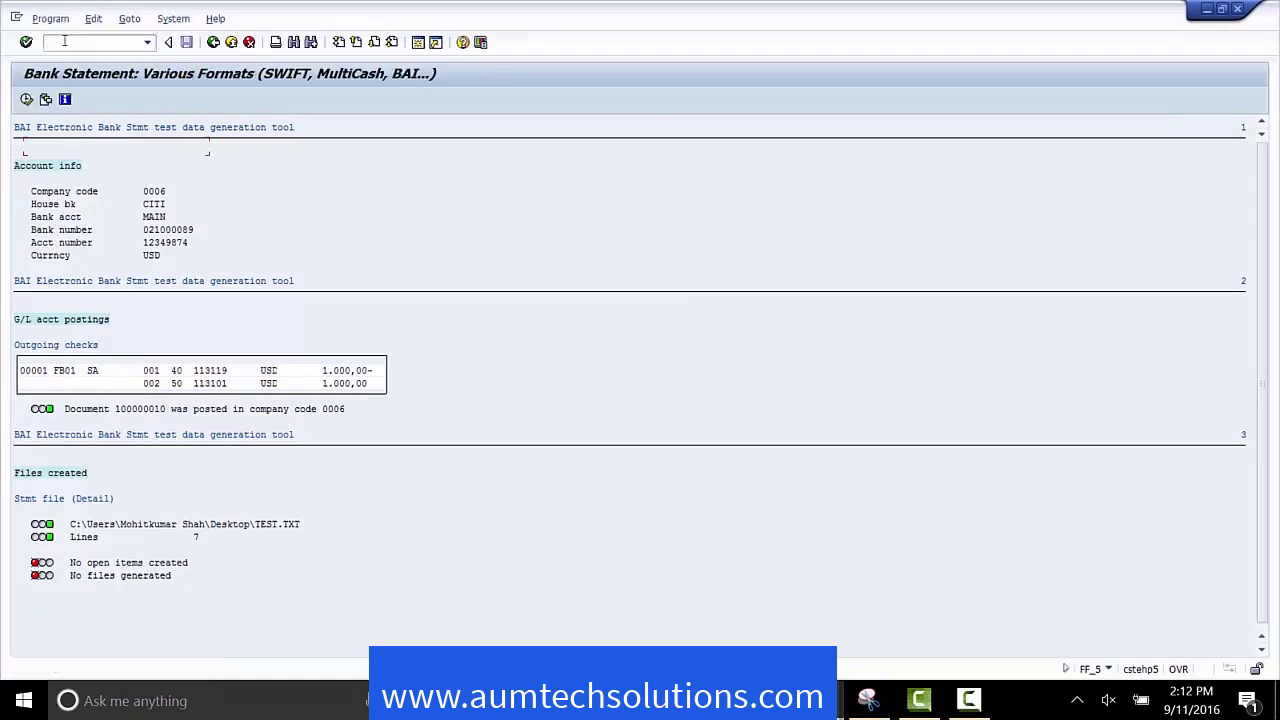
# Try to load a saved variant for the bank statement import
pyautogui.click(45, 100)
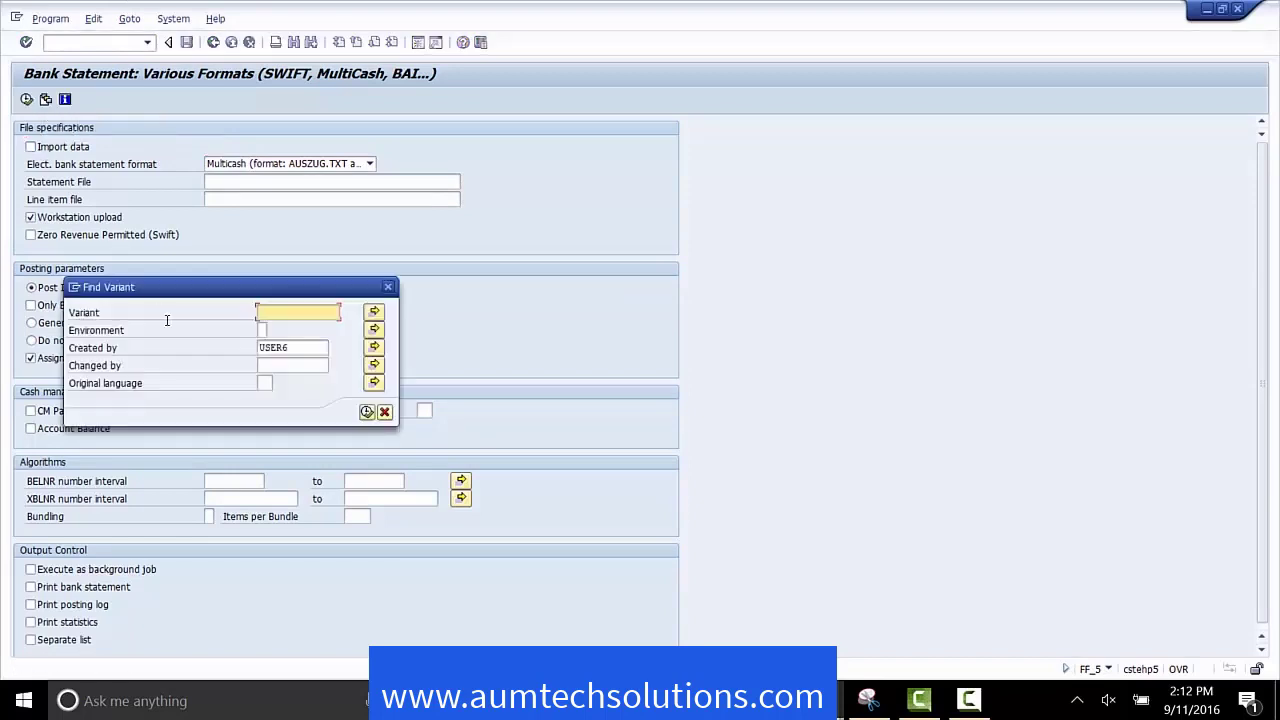
pyautogui.click(317, 348)
pyautogui.click(366, 411)
pyautogui.click(366, 411)
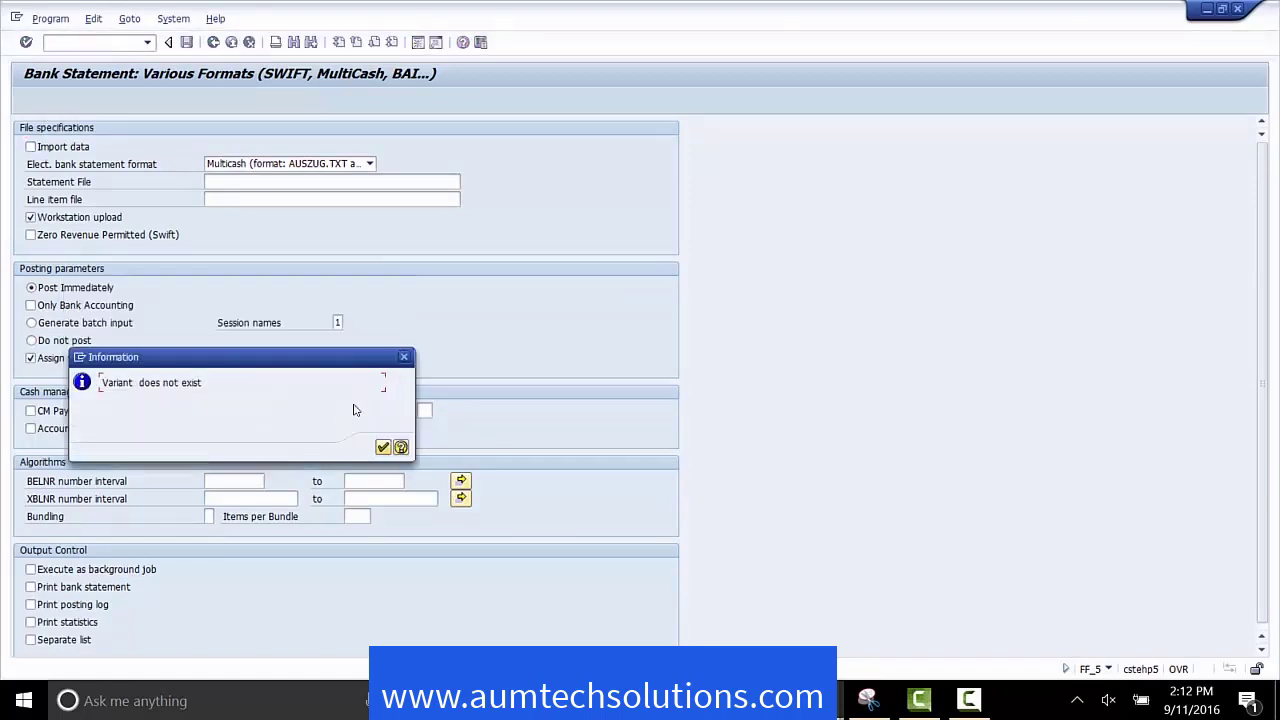
pyautogui.click(384, 448)
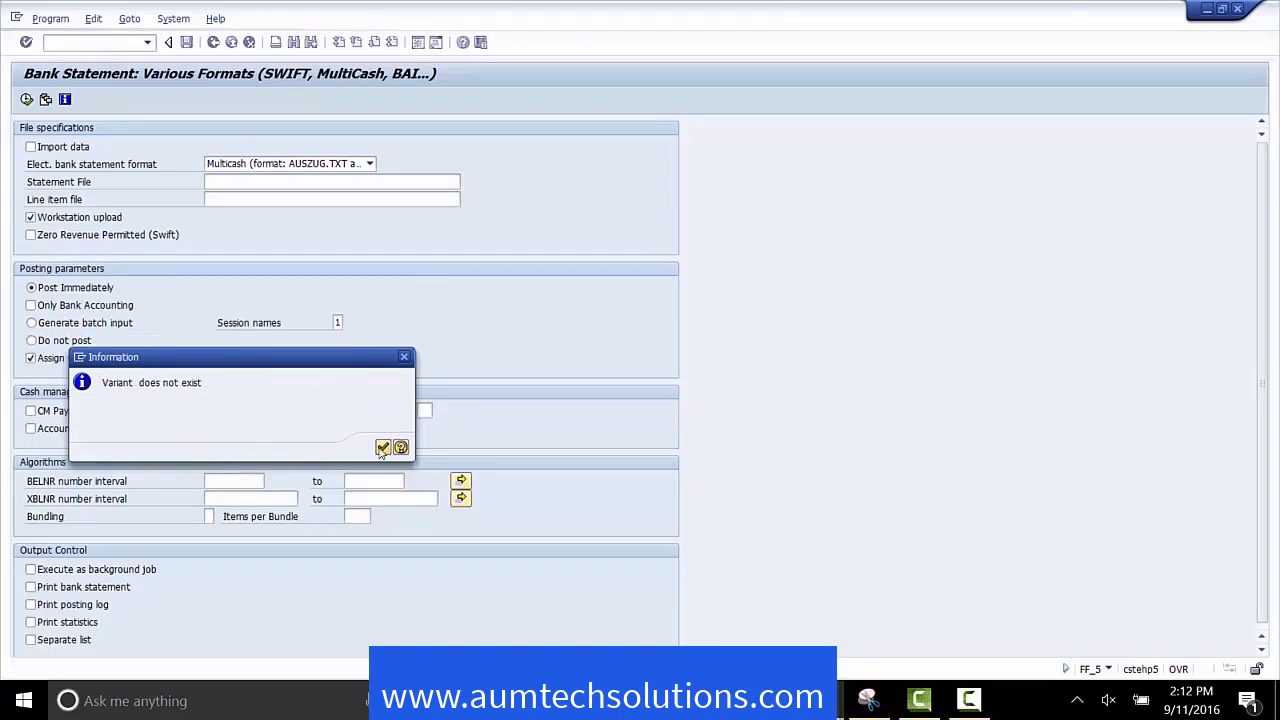
# Enable data import and set the electronic bank statement format to BAI format
pyautogui.click(31, 146)
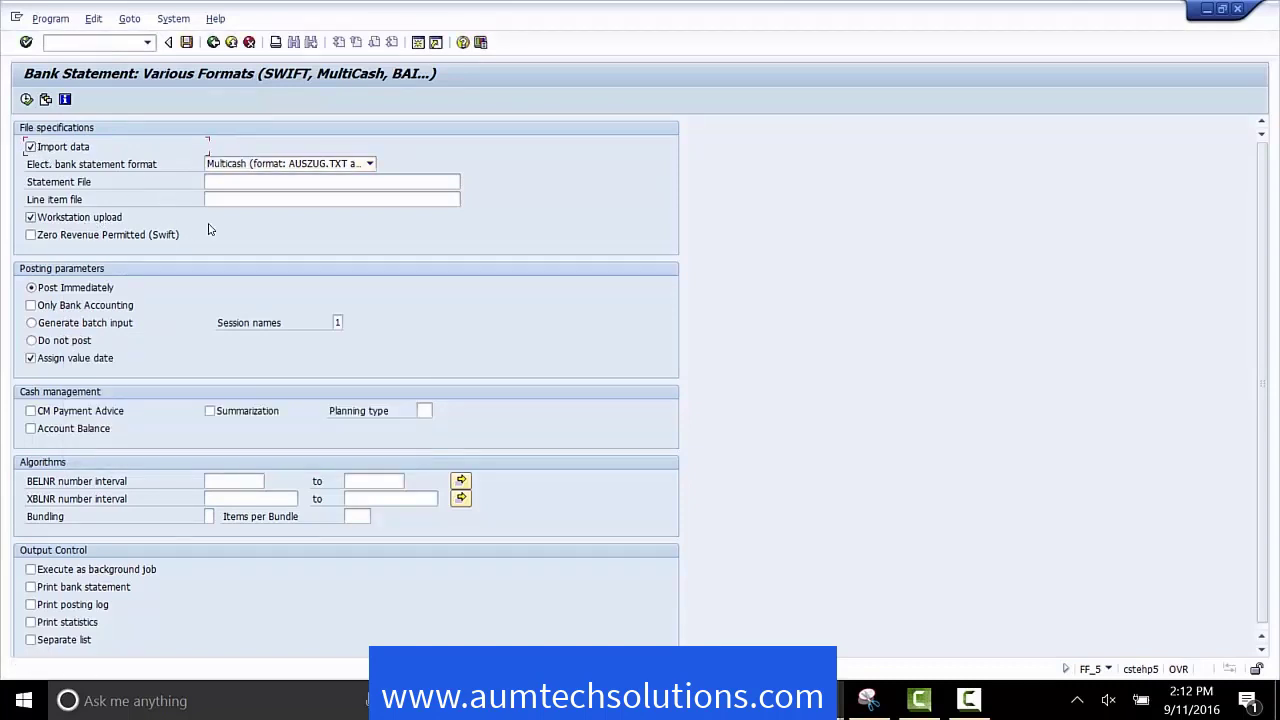
pyautogui.click(371, 163)
pyautogui.scroll(-1, 180, 260)
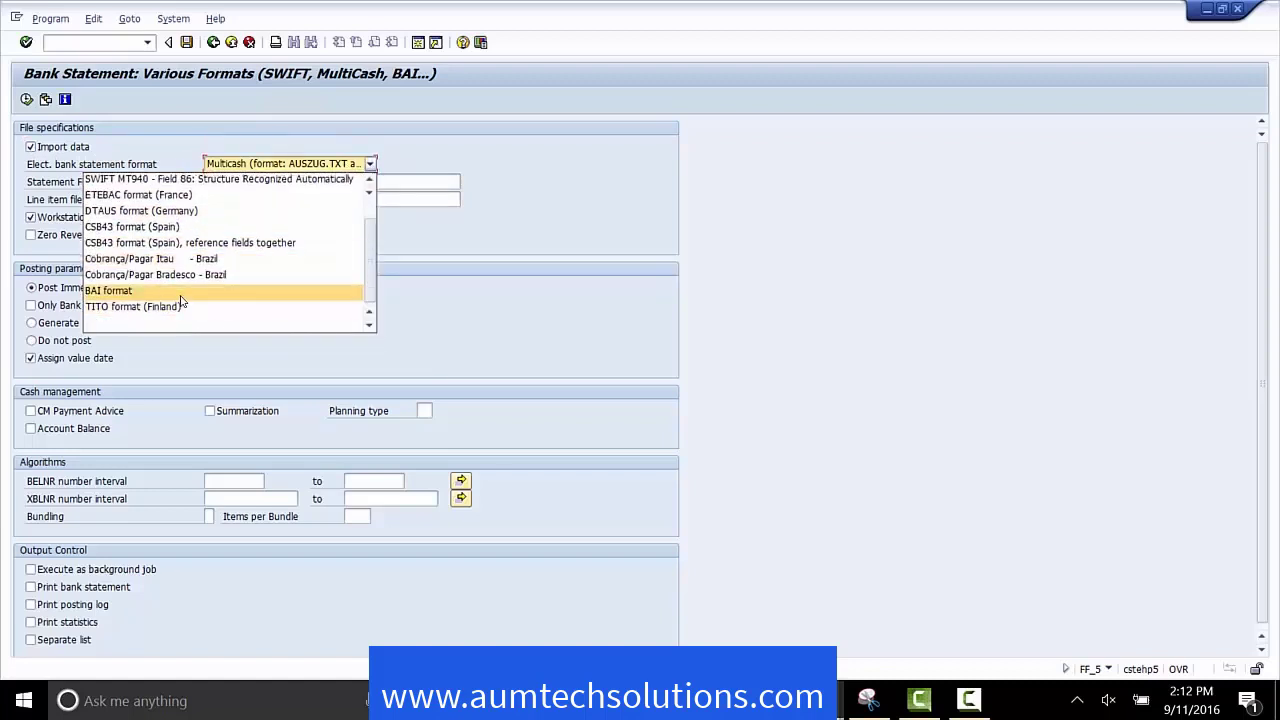
pyautogui.click(160, 290)
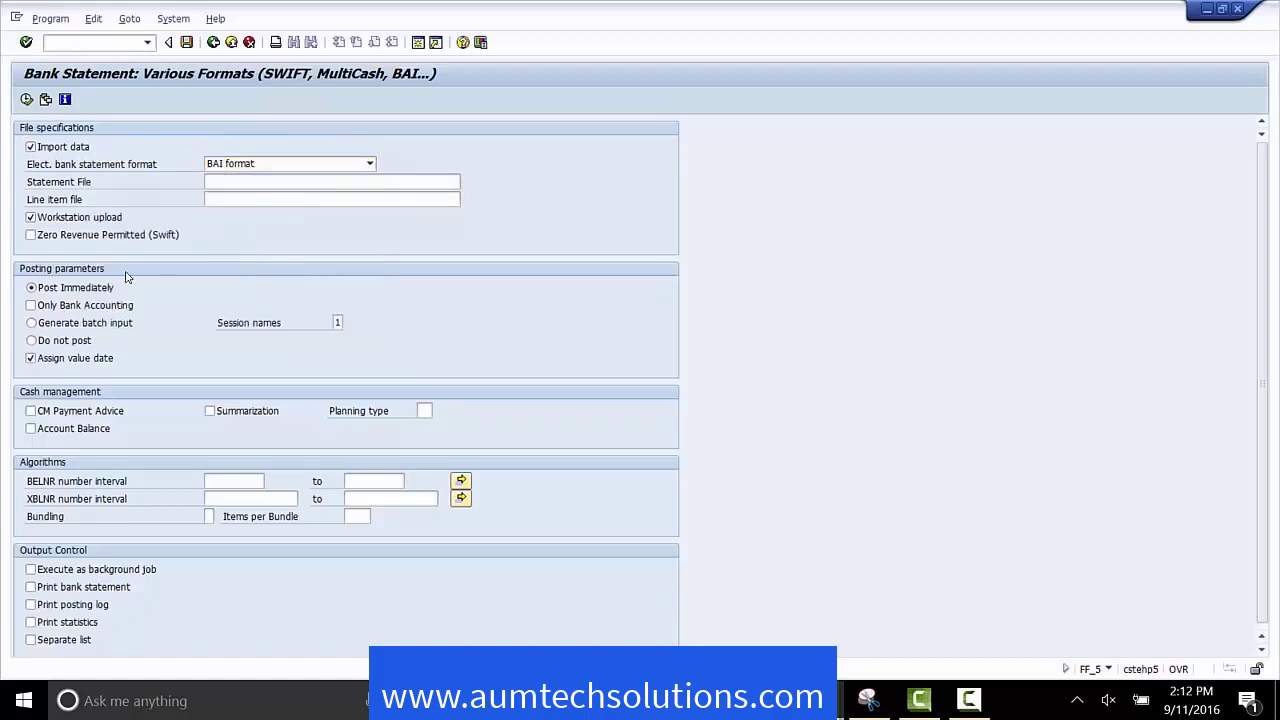
# Select TEST.TXT from the Desktop as the statement file for the import
pyautogui.click(218, 184)
pyautogui.click(466, 181)
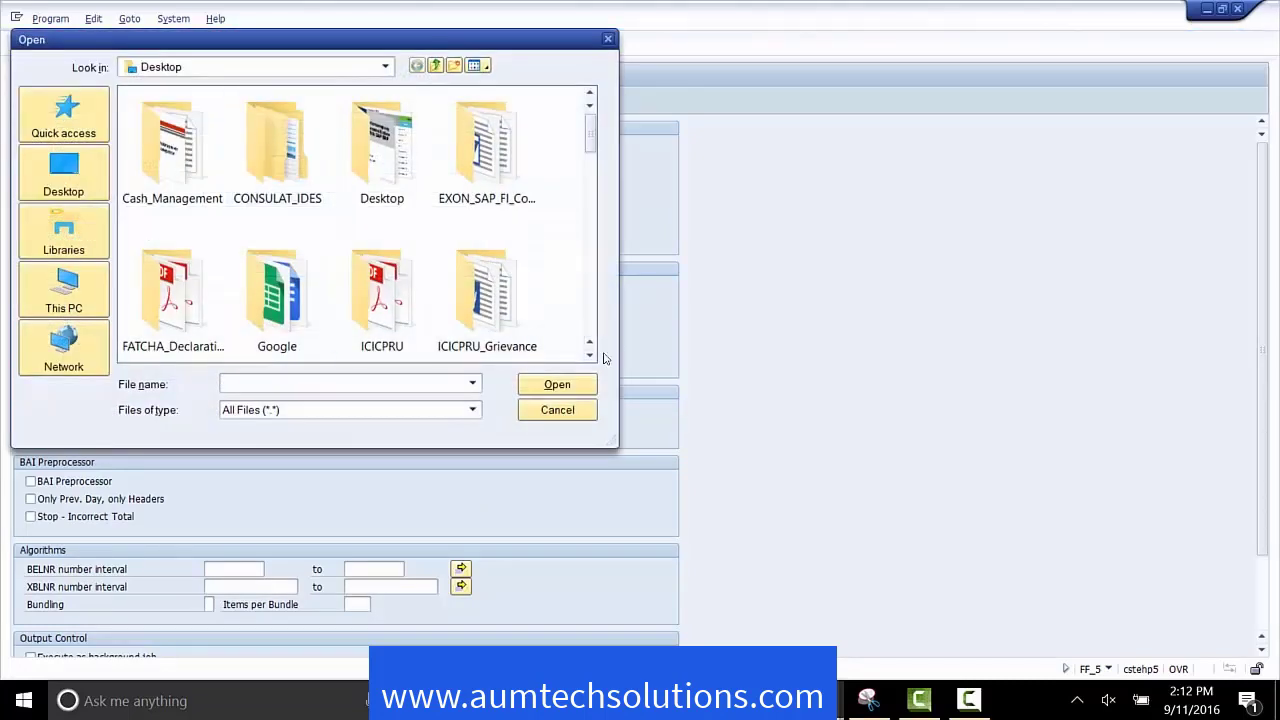
pyautogui.scroll(-6, 495, 300)
pyautogui.scroll(-6, 495, 300)
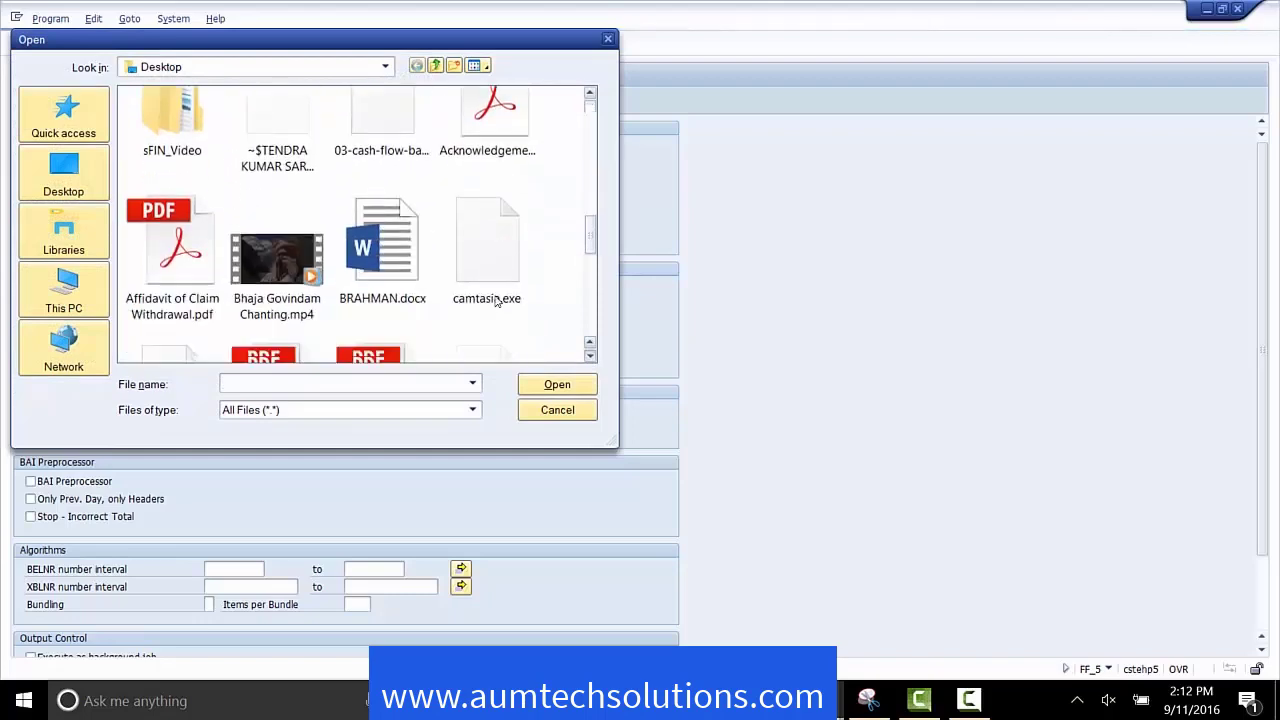
pyautogui.scroll(-4, 490, 303)
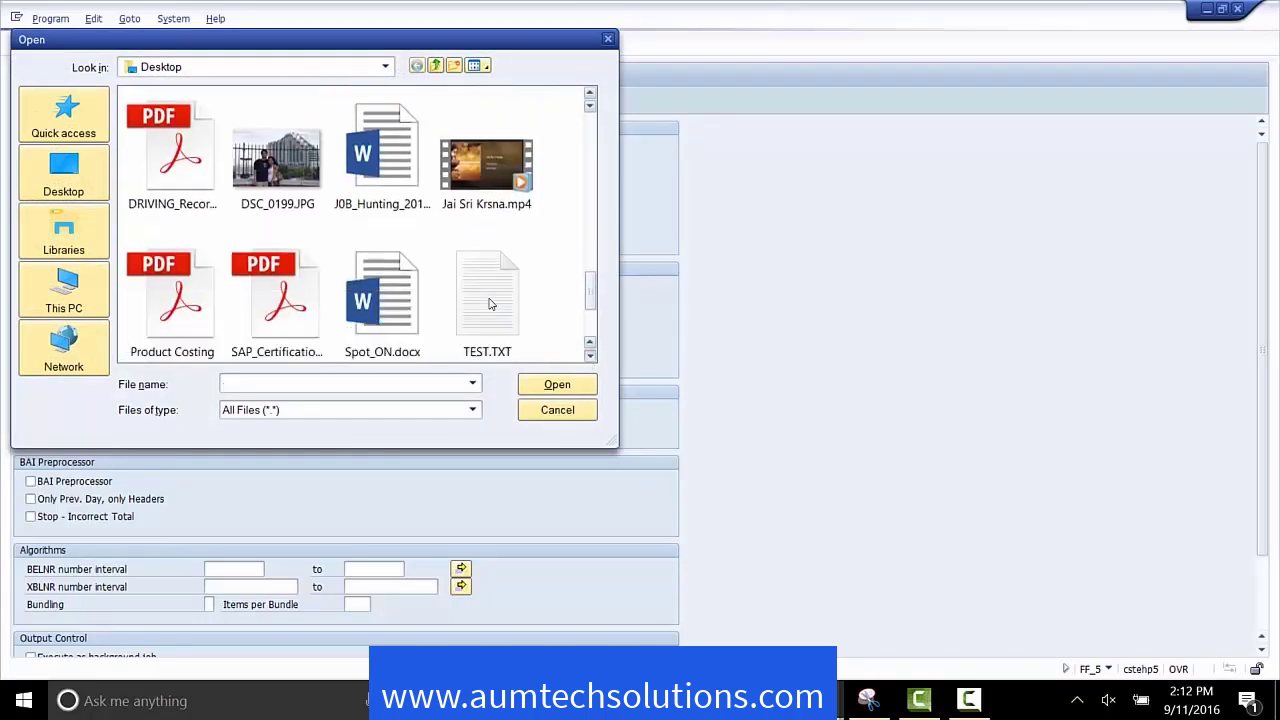
pyautogui.doubleClick(490, 175)
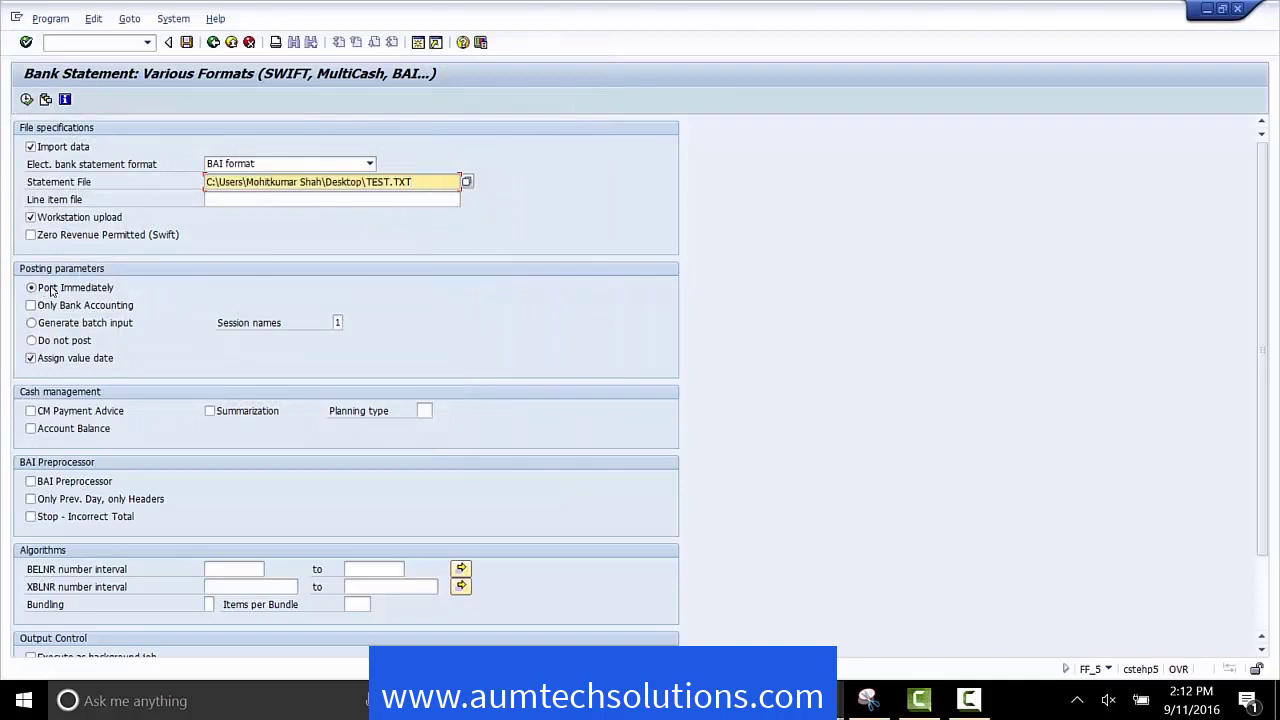
# Enable printing of the bank statement, posting log and statistics, and execute the bank statement import
pyautogui.scroll(-3, 1257, 205)
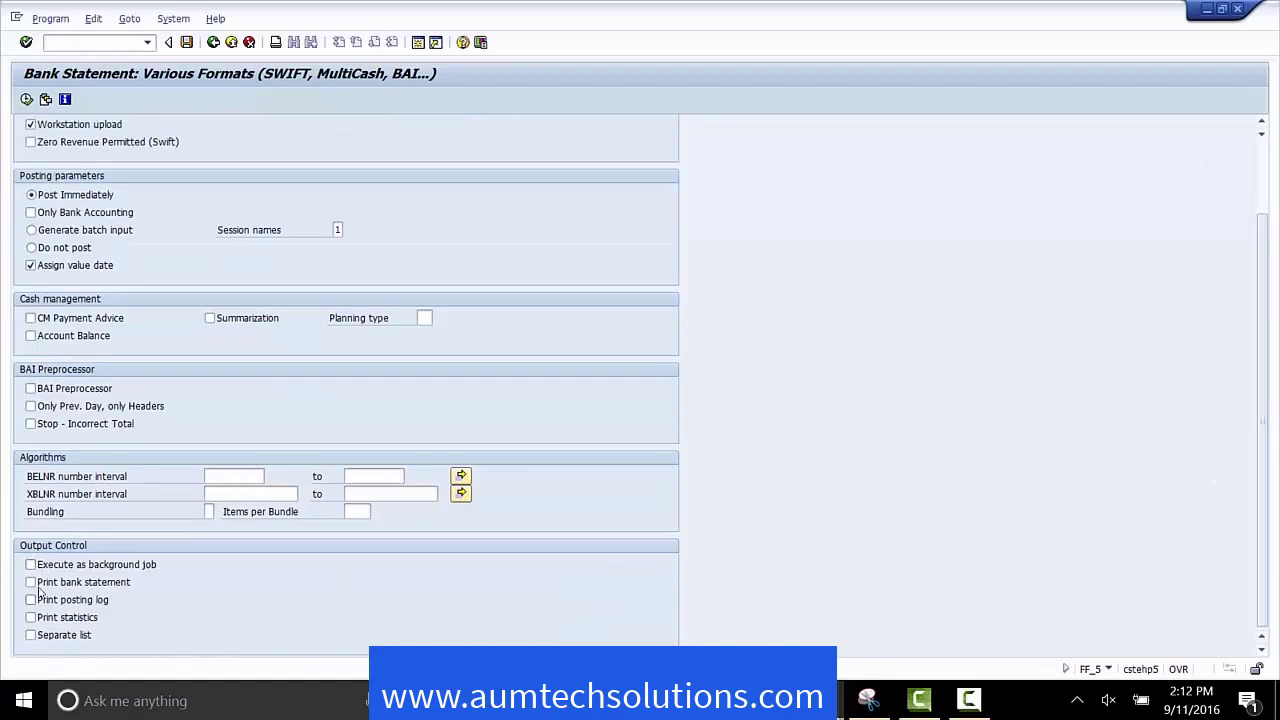
pyautogui.click(31, 582)
pyautogui.click(31, 600)
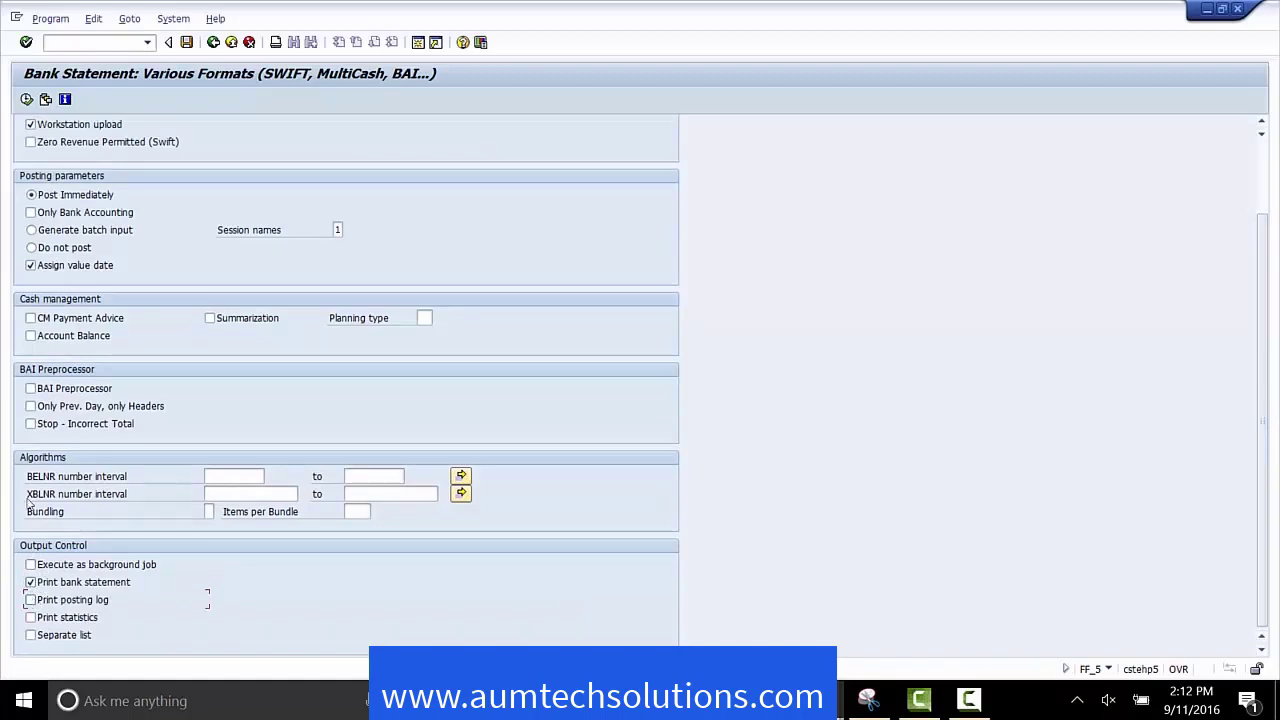
pyautogui.click(31, 617)
pyautogui.click(26, 98)
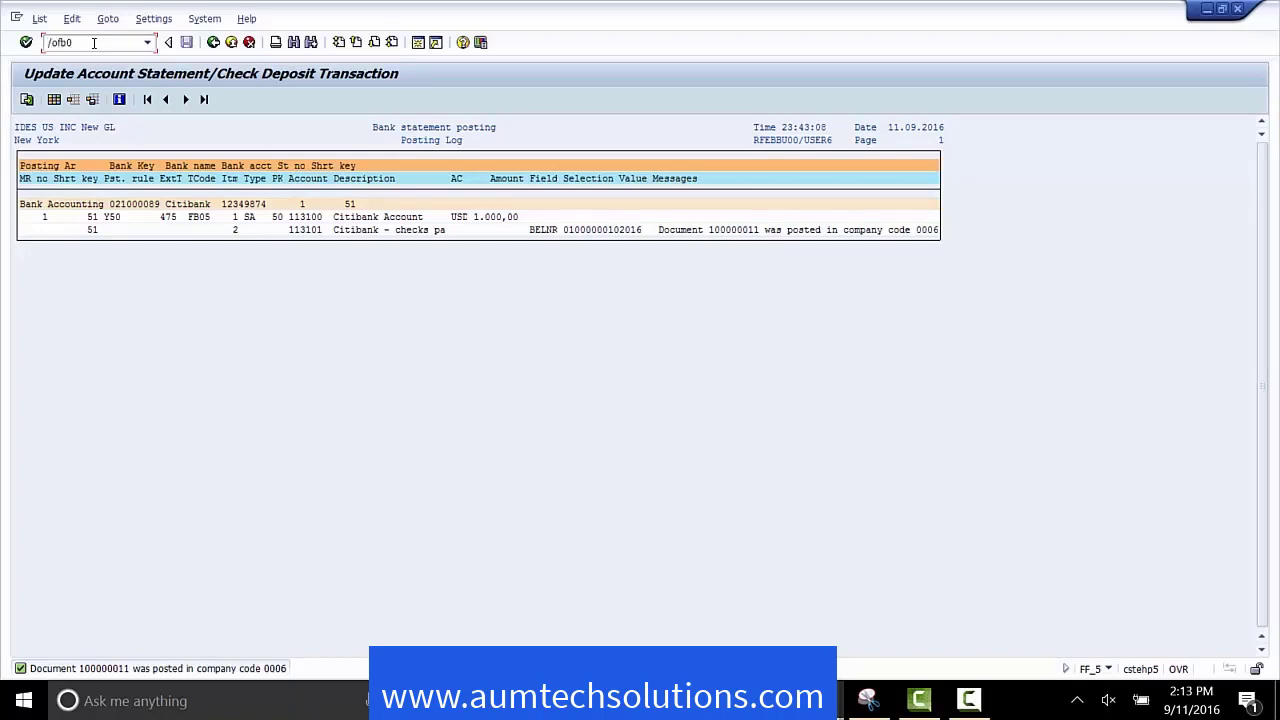
# Display the posted document for company code 0006 and fiscal year 2016 in FB03, and check its G/L line items
pyautogui.press('Return')
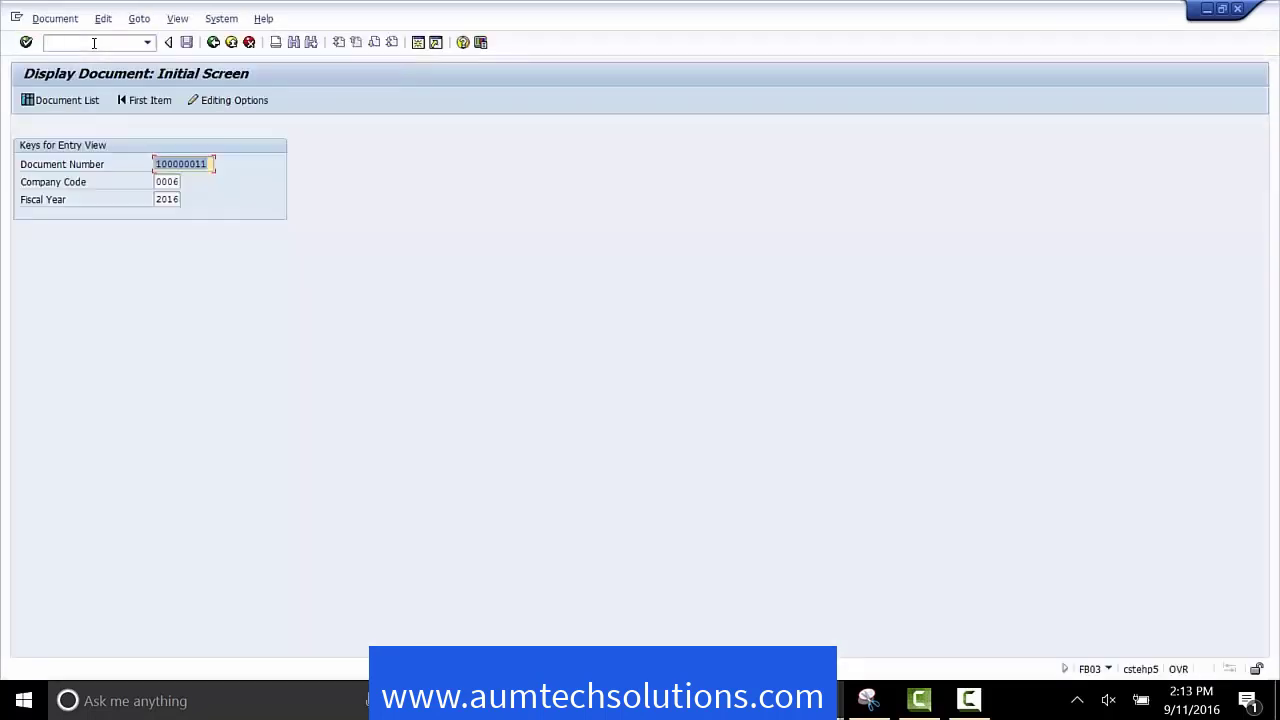
pyautogui.press('Return')
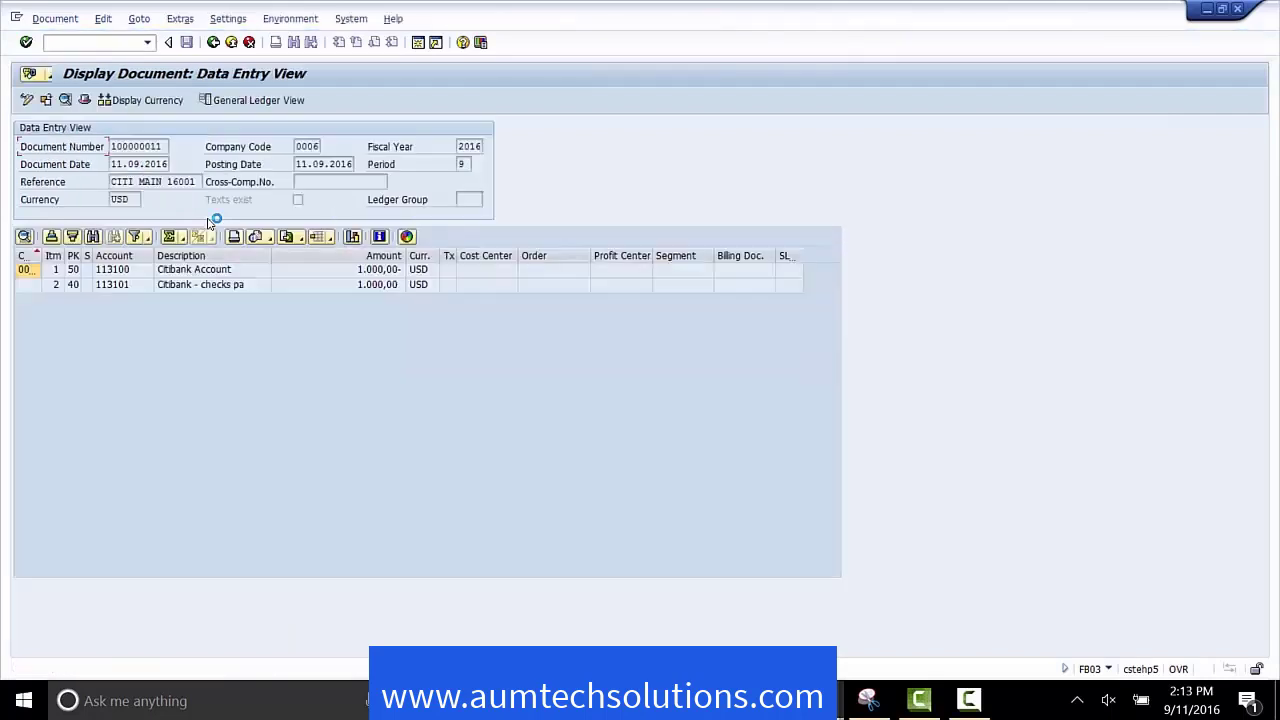
pyautogui.click(116, 270)
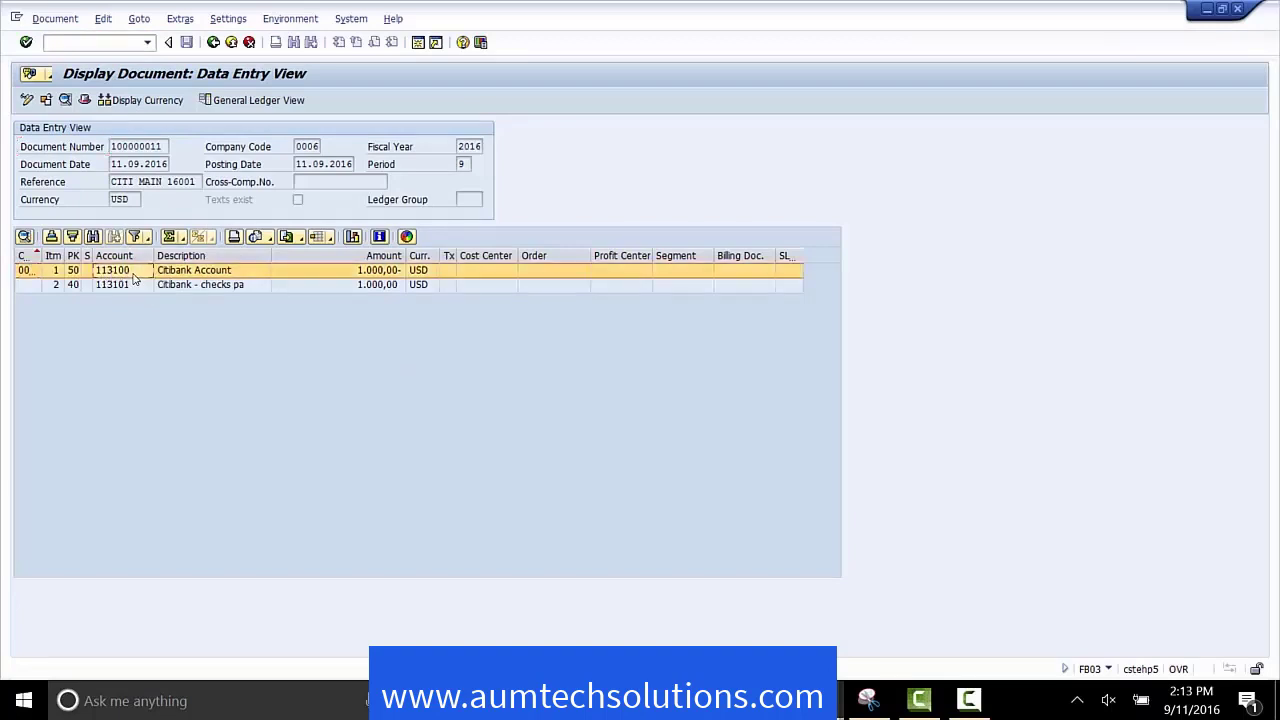
pyautogui.click(206, 289)
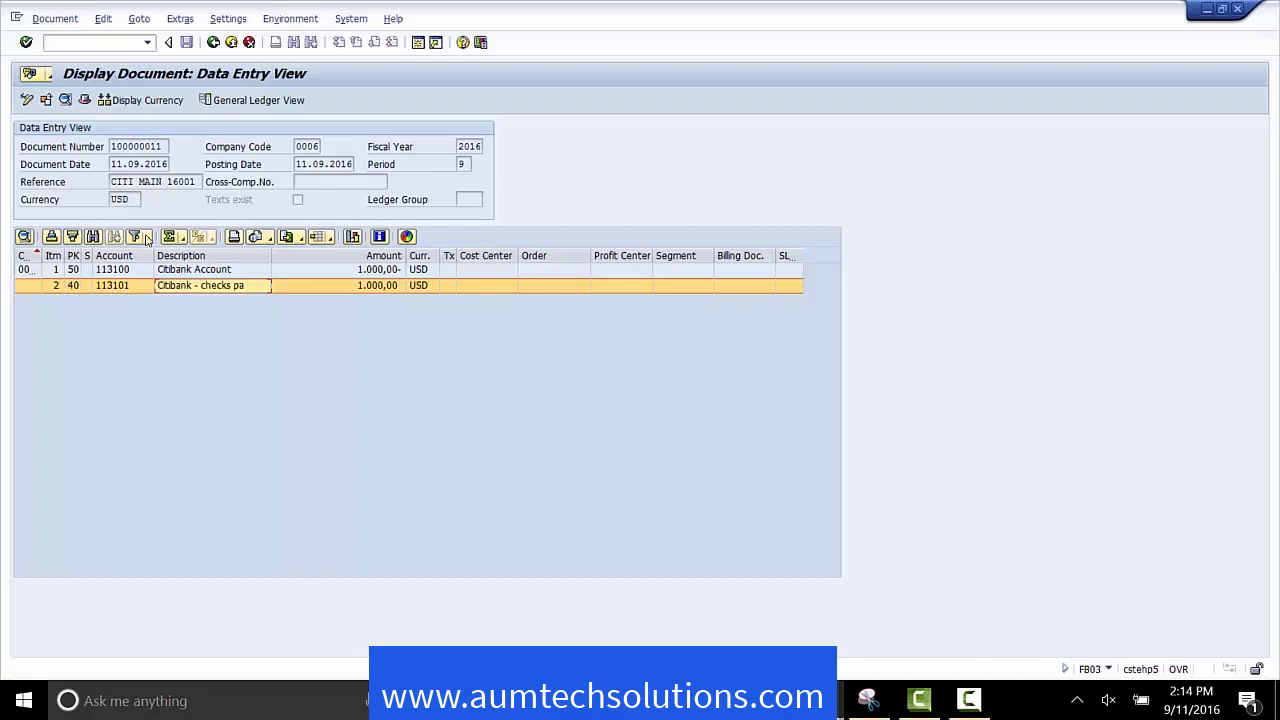
# Examine the transaction code, document type and logical system in the document header, then close the header details
pyautogui.click(84, 100)
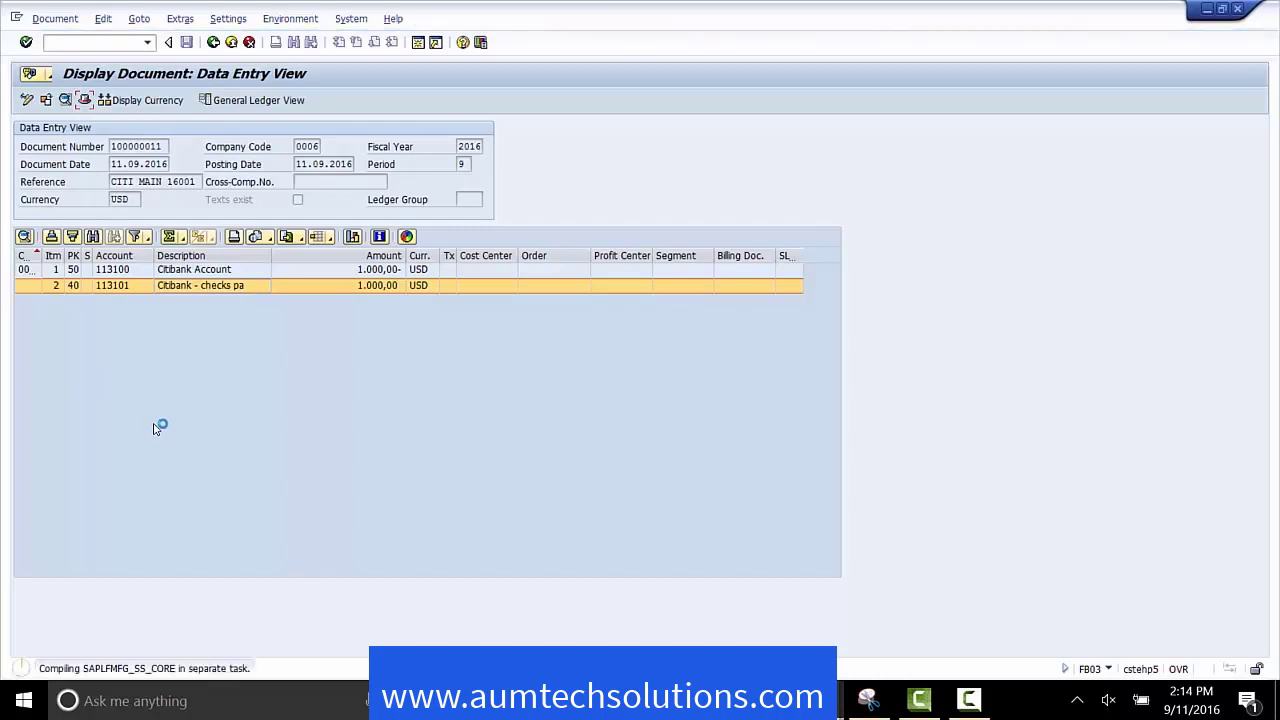
pyautogui.click(187, 411)
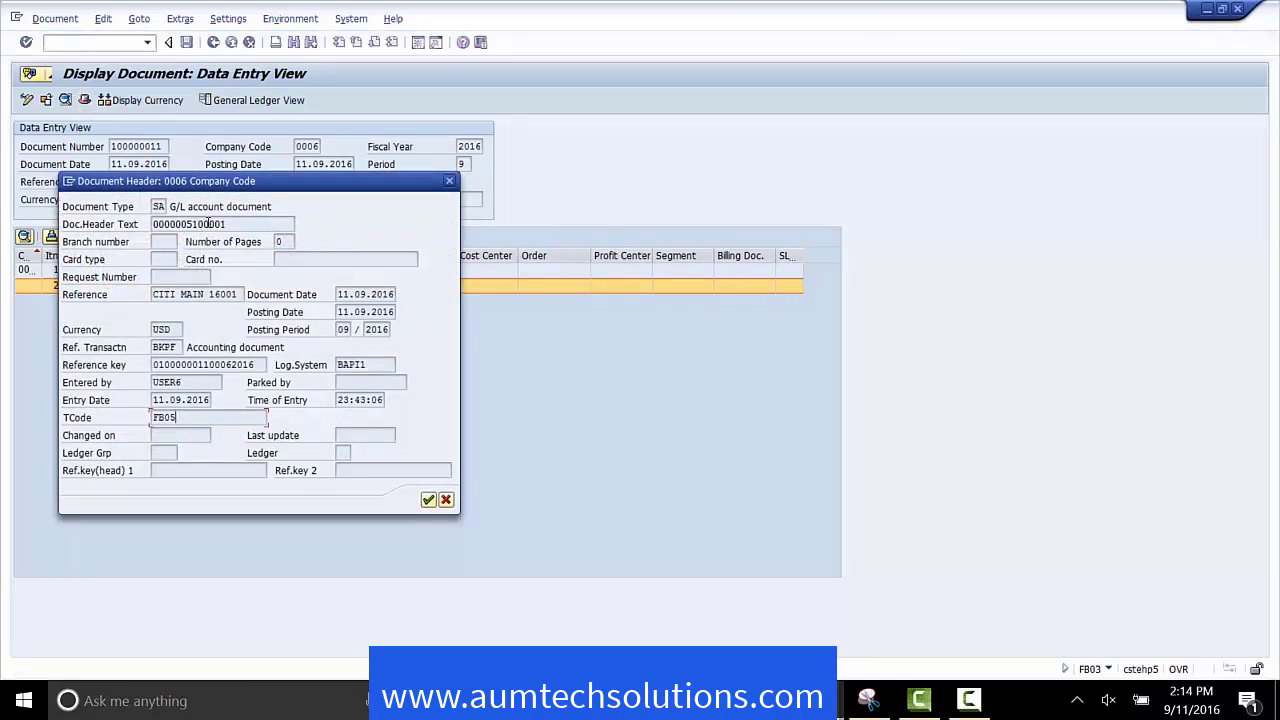
pyautogui.click(158, 206)
pyautogui.click(373, 366)
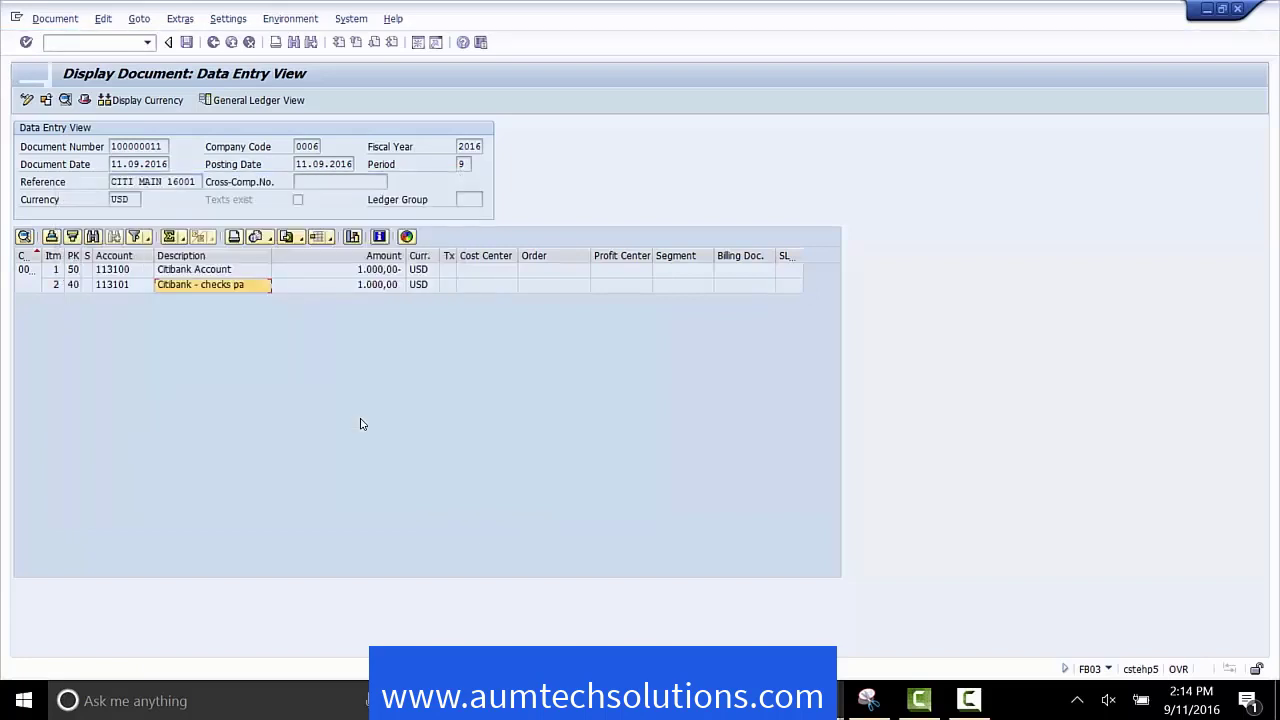
pyautogui.click(428, 499)
# Switch back to the FF_5 session and proceed from the posting log to the printed bank statement
pyautogui.click(817, 700)
pyautogui.click(775, 622)
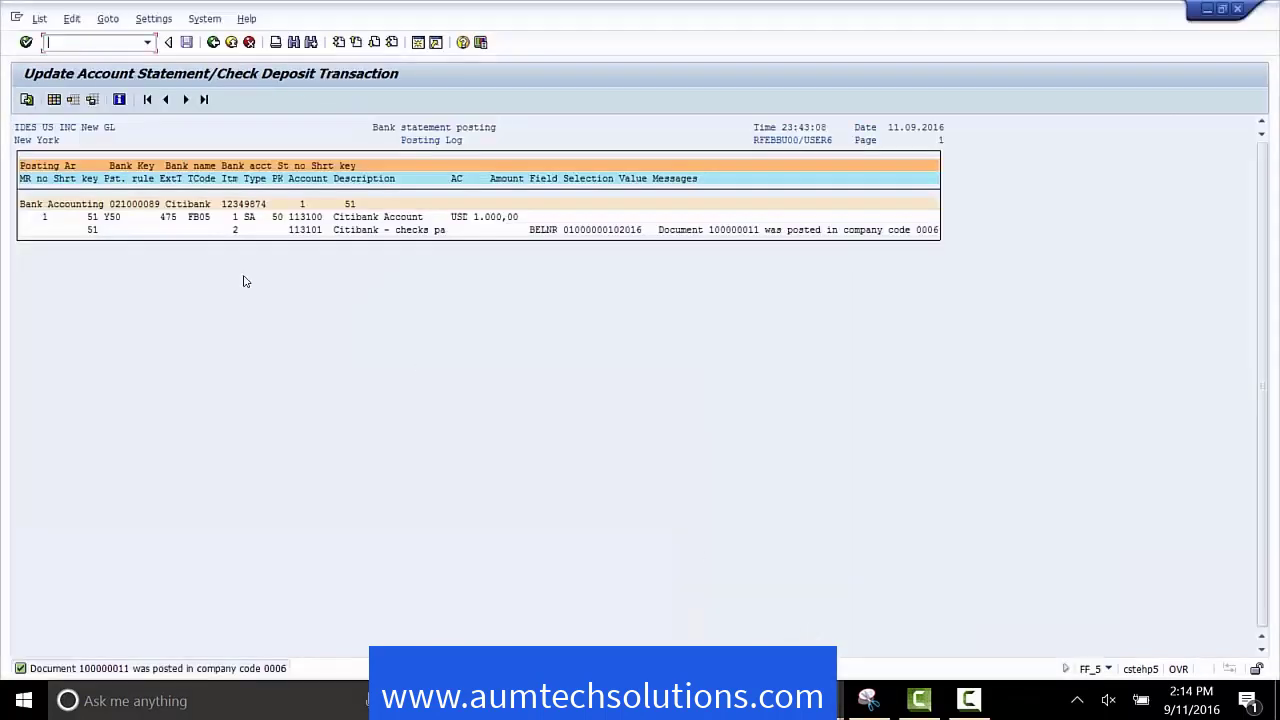
pyautogui.click(185, 42)
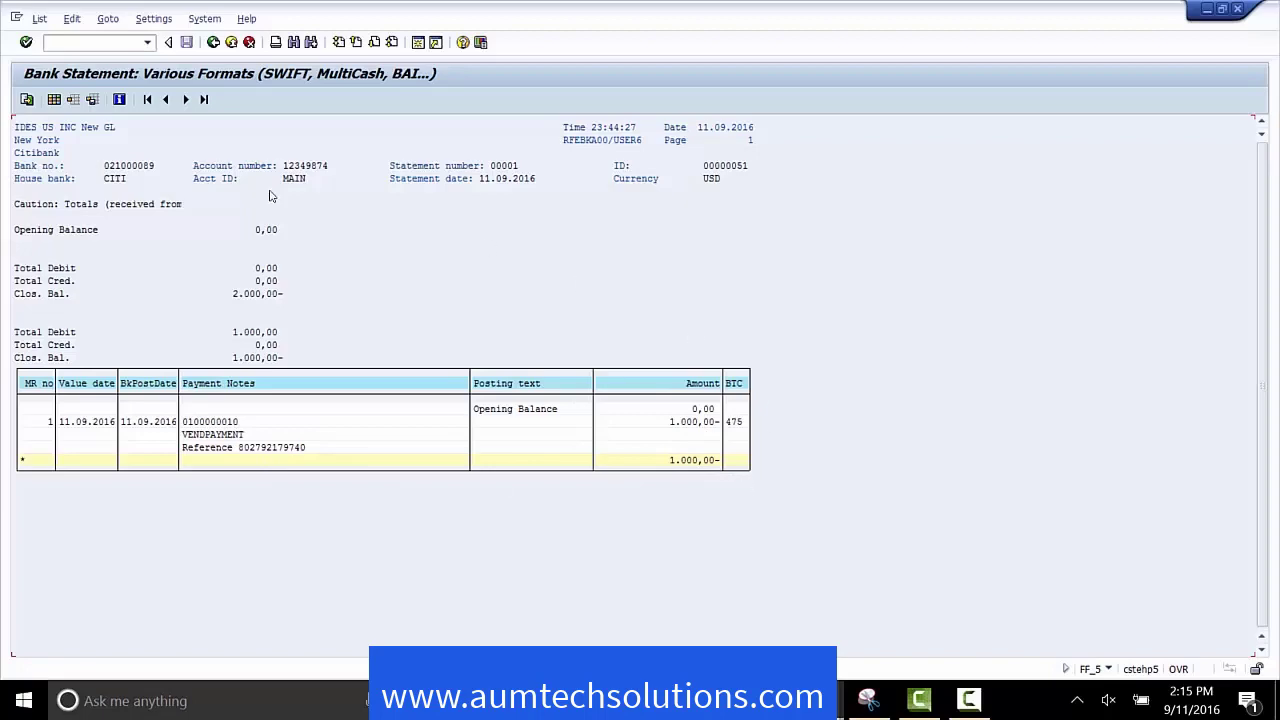
# Switch to PowerPoint and show slide 17, EBS Business Process, in reading view
pyautogui.click(650, 700)
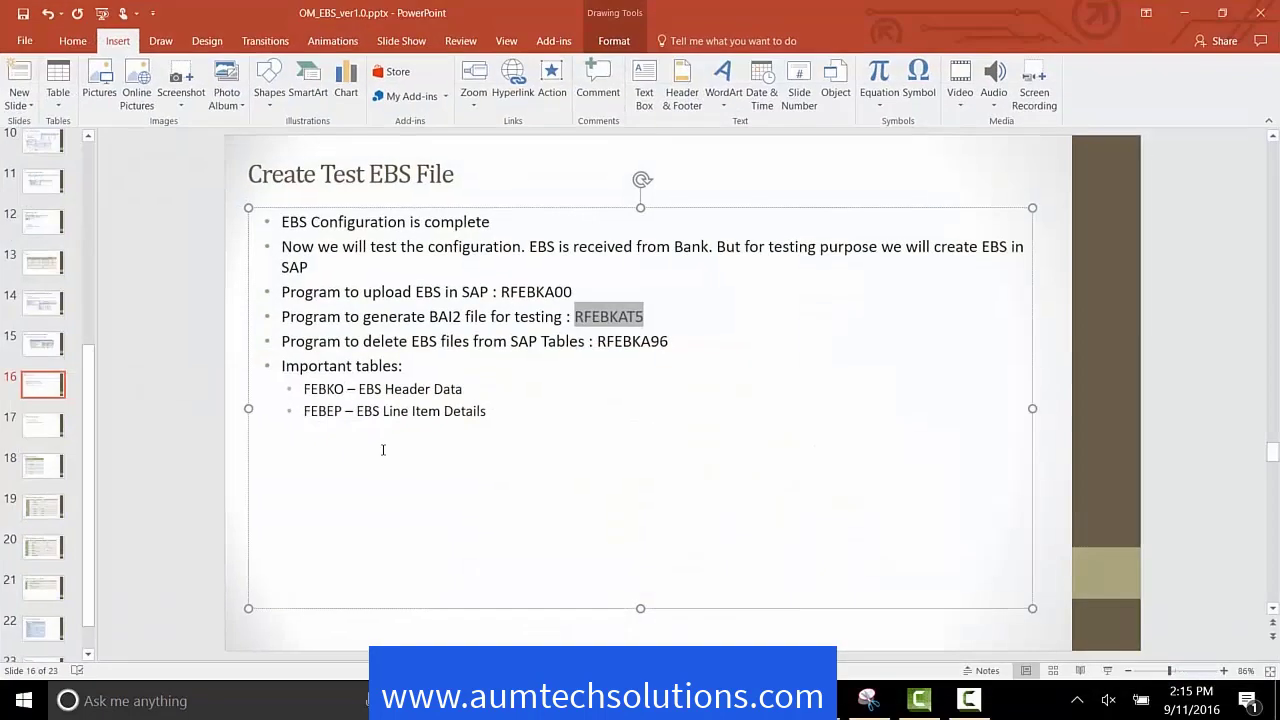
pyautogui.click(30, 422)
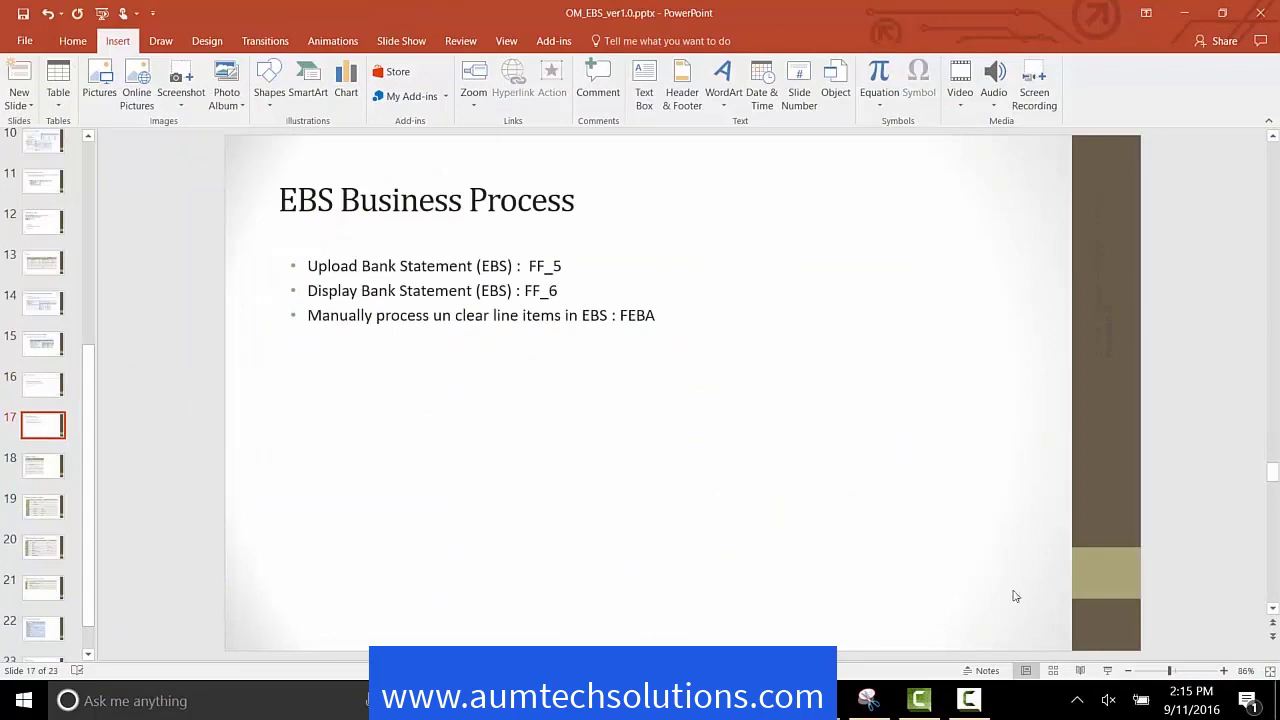
pyautogui.click(1080, 670)
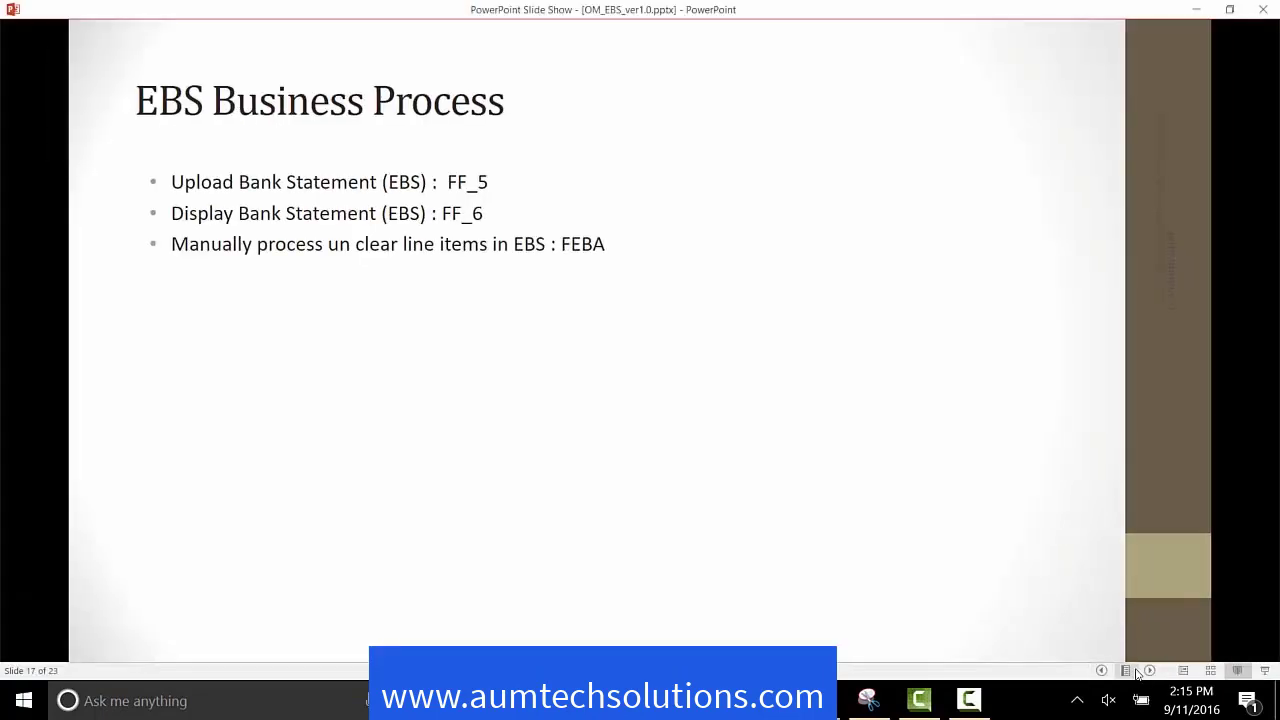
# Browse the presentation in the slide sorter, open the EBS Business Process slide and start the slide show from it
pyautogui.click(1210, 670)
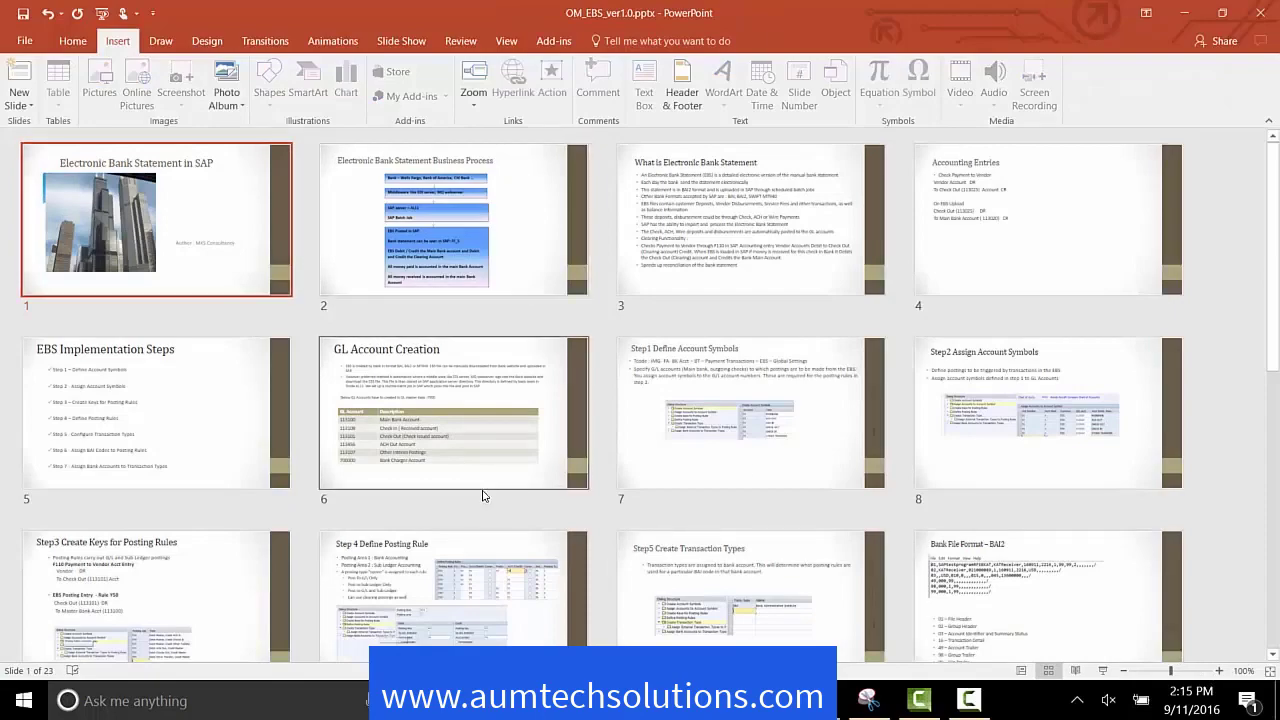
pyautogui.scroll(-6, 483, 495)
pyautogui.scroll(4, 483, 495)
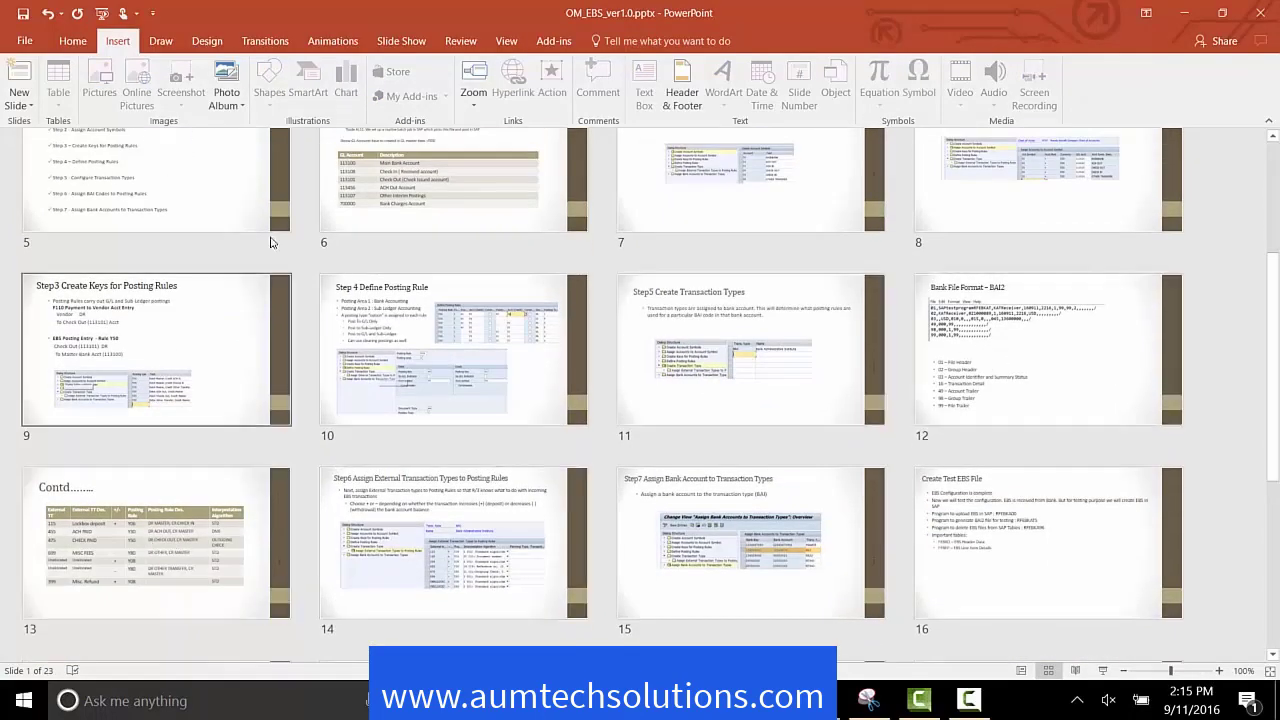
pyautogui.scroll(2, 796, 202)
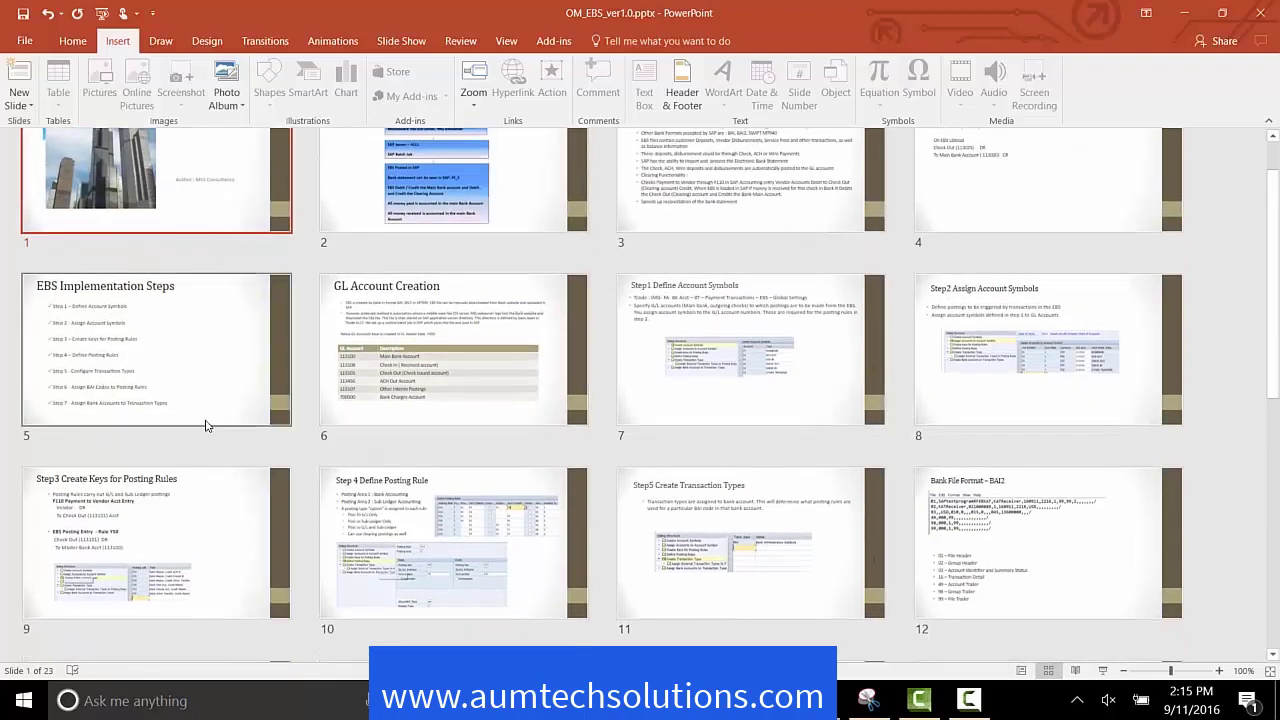
pyautogui.scroll(-4, 269, 432)
pyautogui.doubleClick(242, 536)
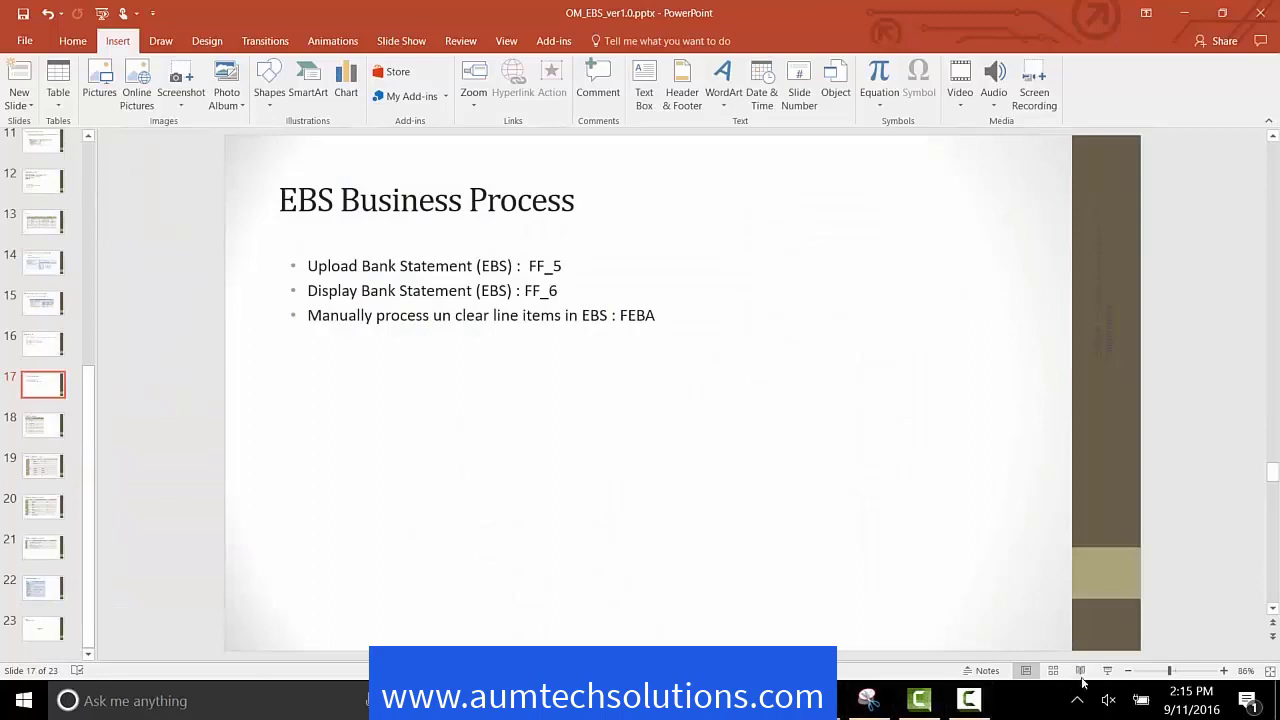
pyautogui.click(1107, 670)
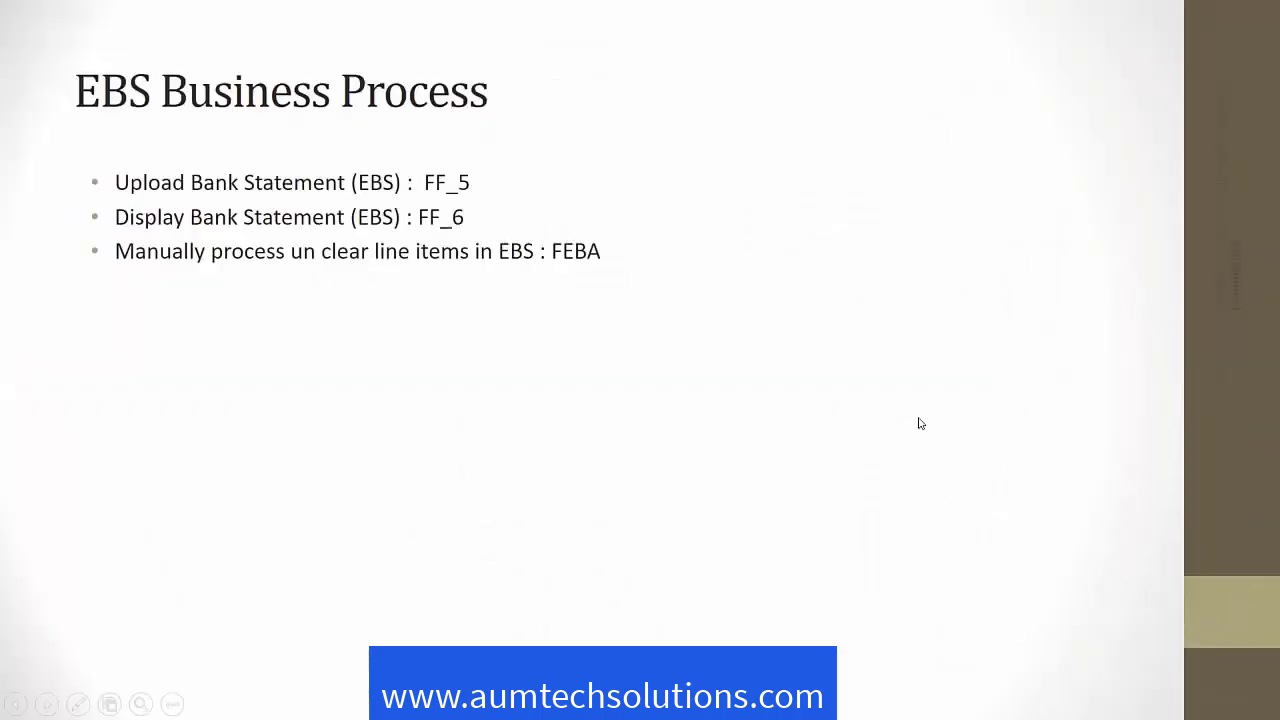